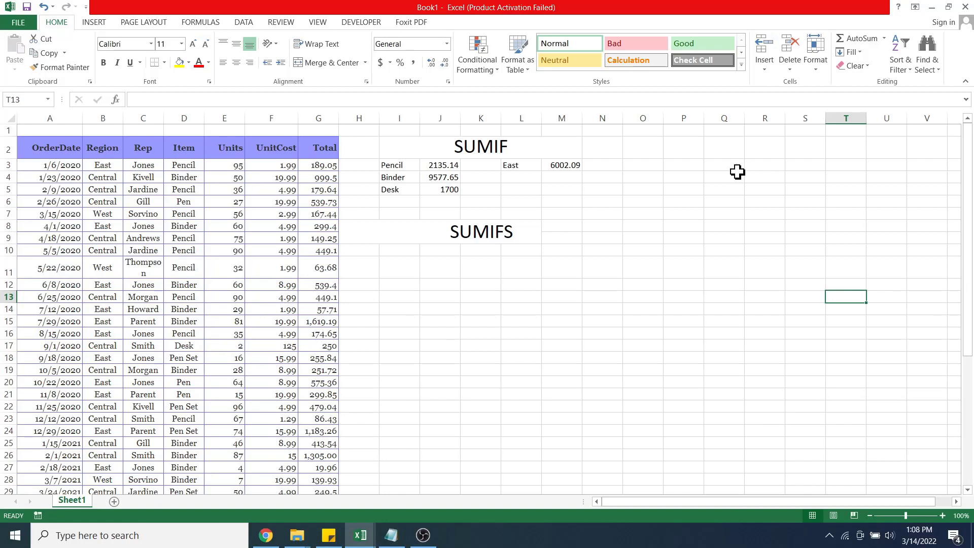
Step: Examine the SUMIF examples for Pencil, Binder, Desk and East, including the formulas in the Binder and Desk result cells
left_click(502, 153)
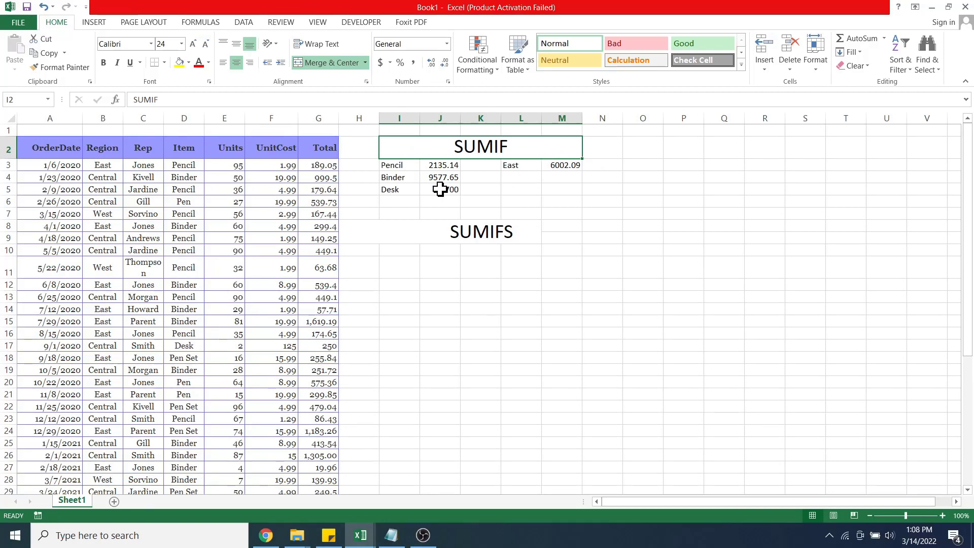
left_click(404, 166)
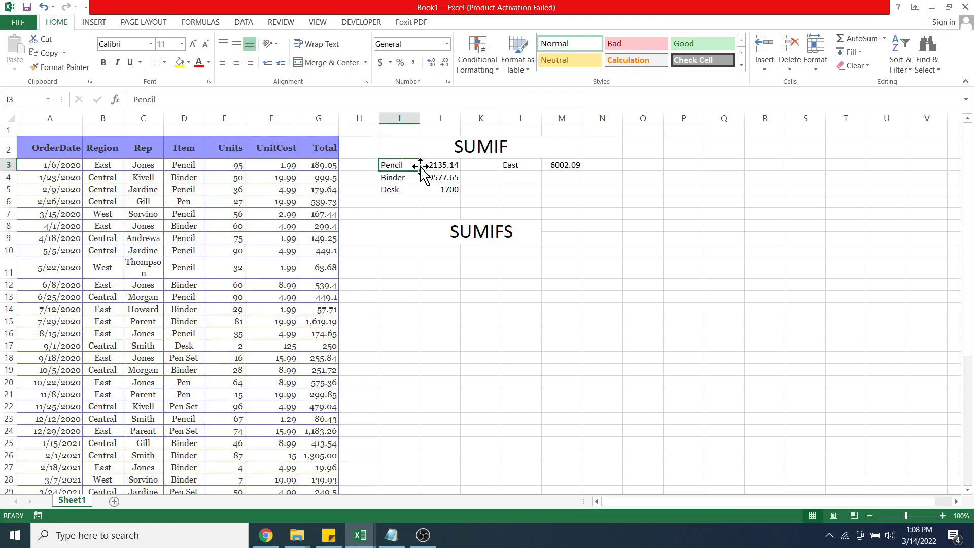
left_click(423, 166)
left_click(403, 178)
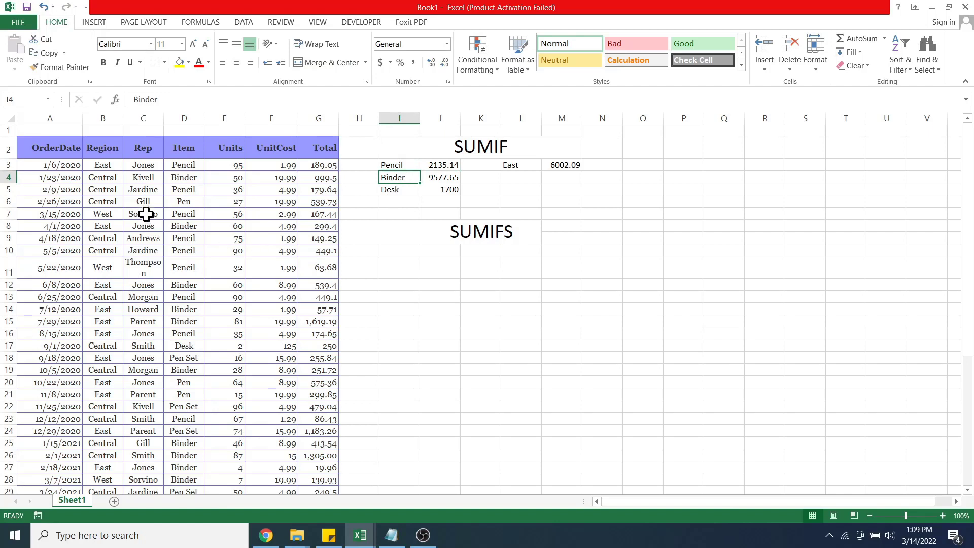
left_click(457, 179)
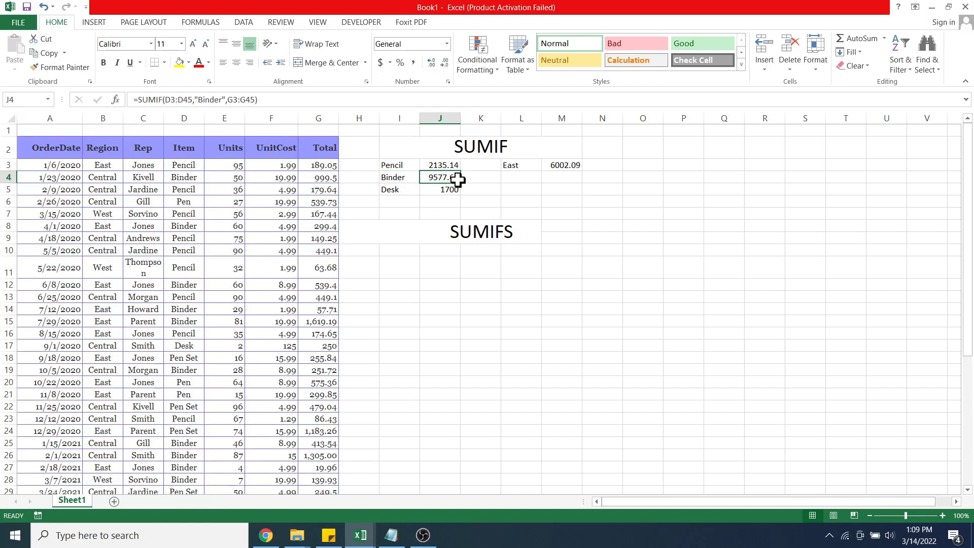
left_click(404, 192)
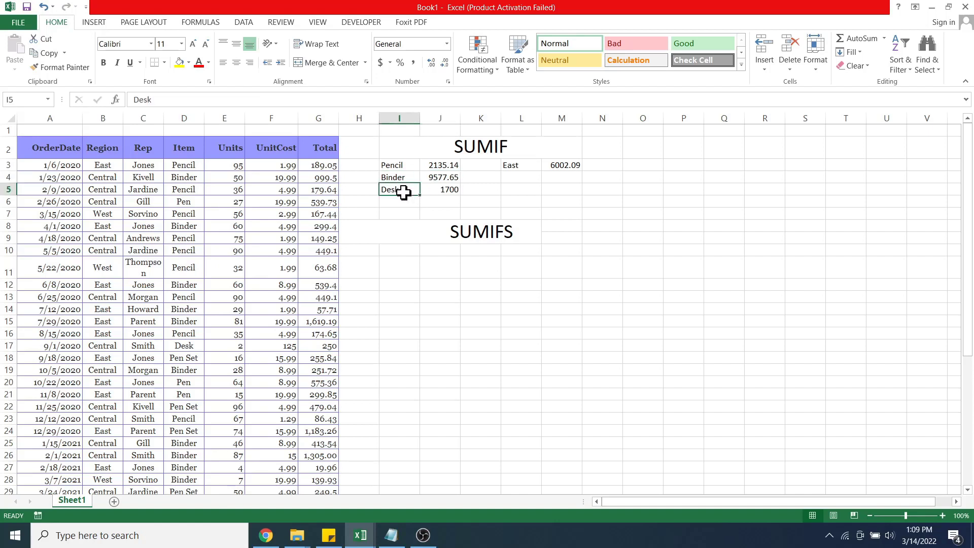
left_click(450, 190)
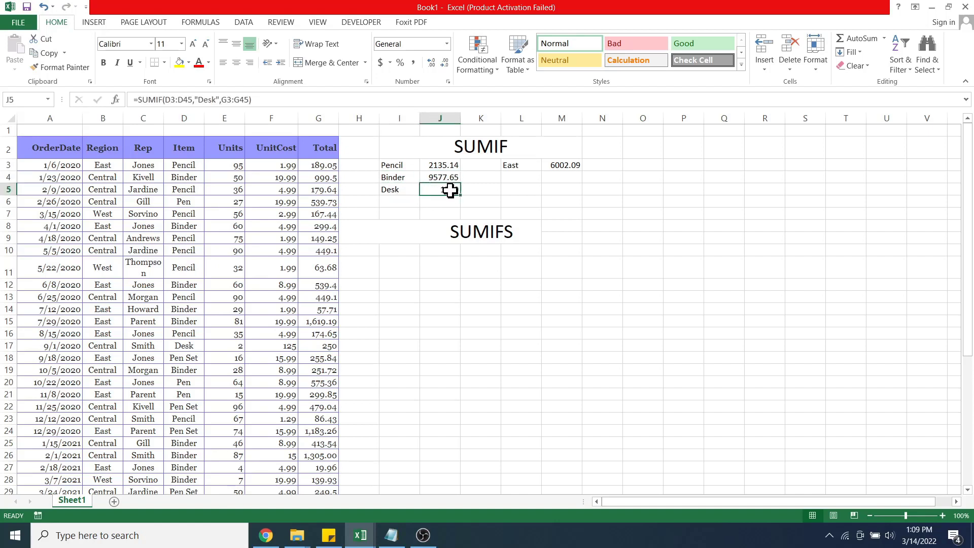
left_click(527, 166)
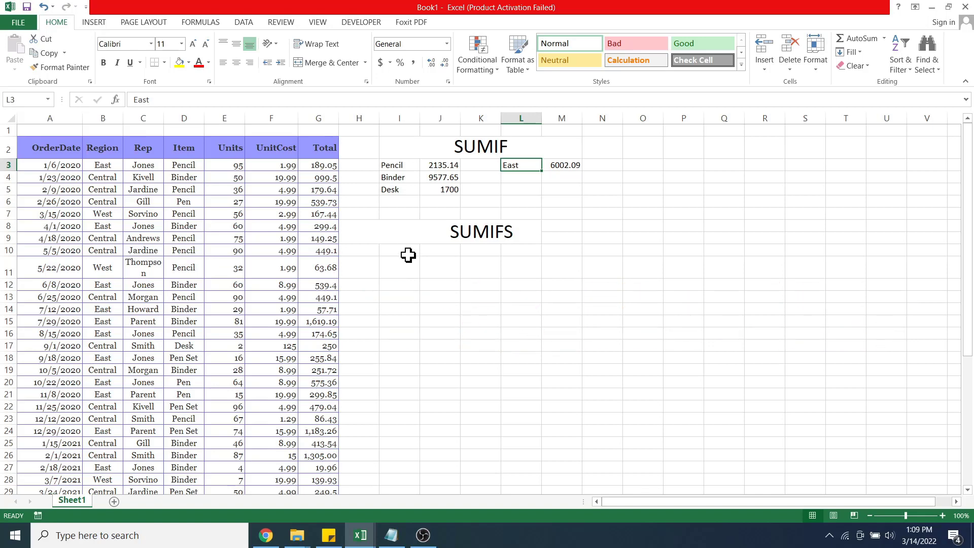
Step: Enter the labels East in I10 and Pencil in J10 under the SUMIFS heading
left_click(408, 251)
type("Ea")
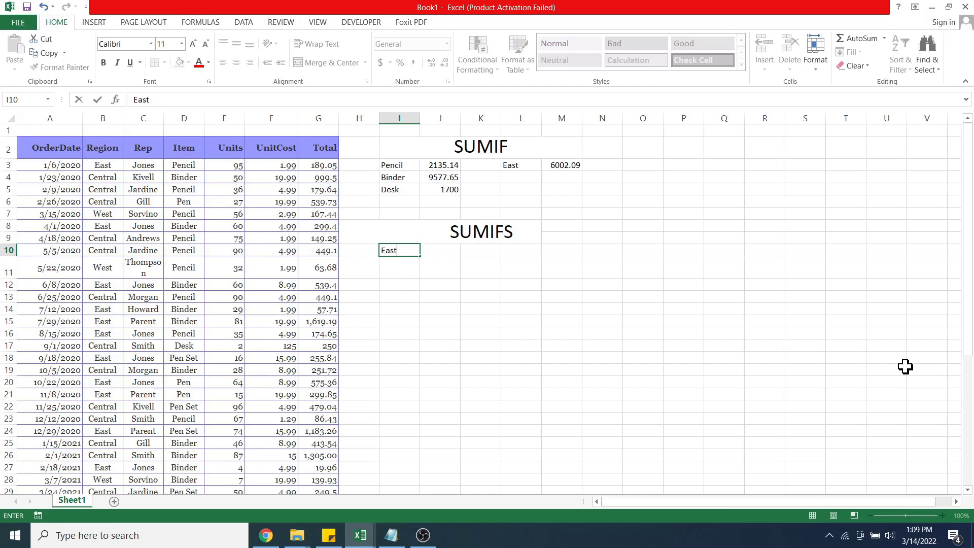
type("st")
key("Tab")
type("Pen")
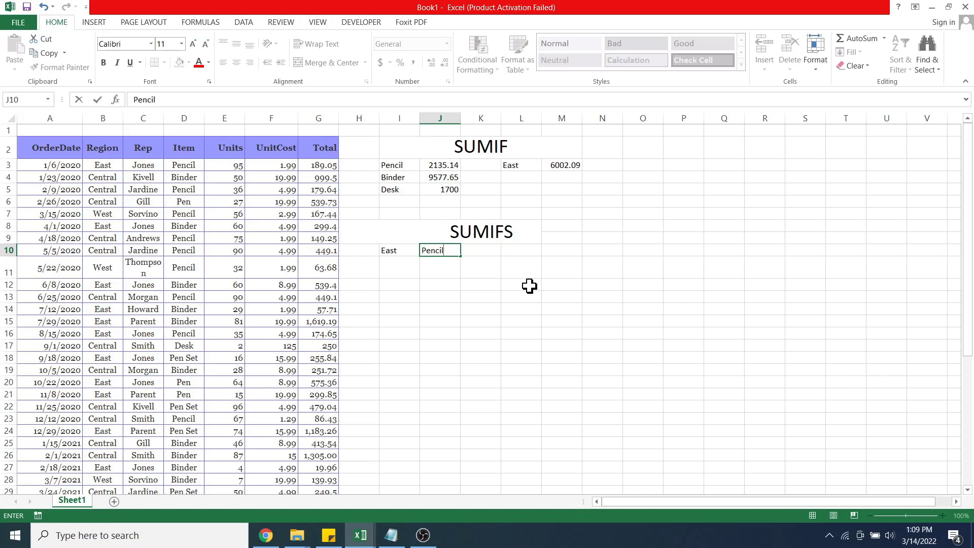
Step: Insert a SUMIFS function in K10 with the Total column values G3:G45 as the sum range
left_click(483, 252)
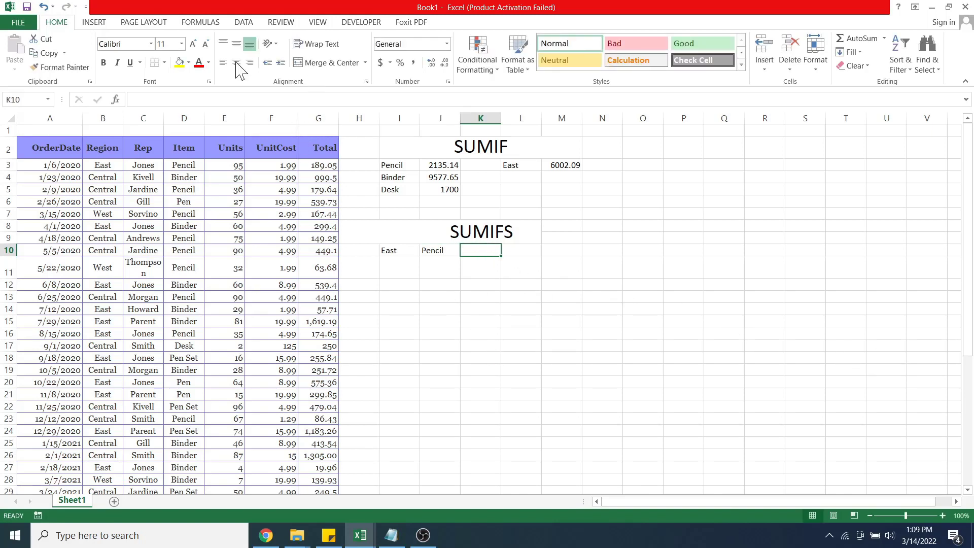
left_click(208, 24)
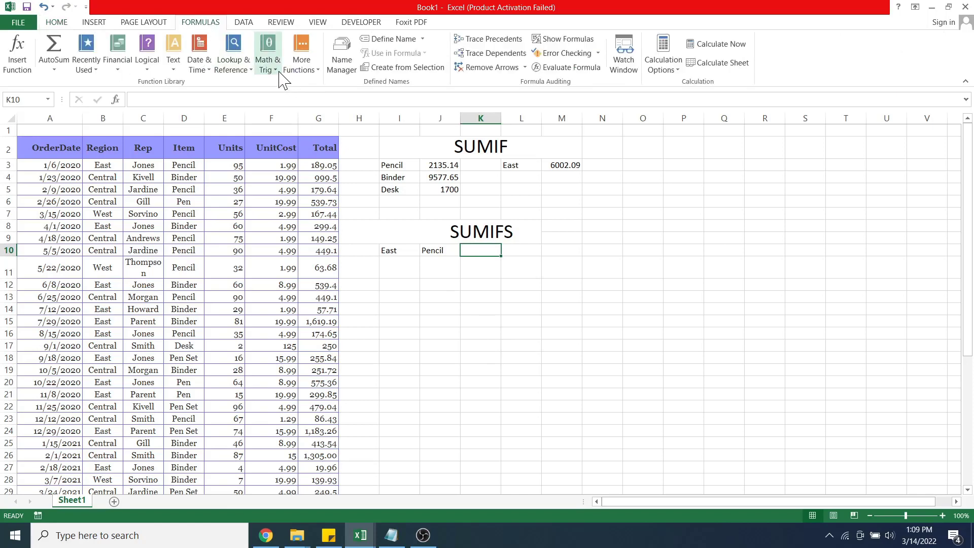
left_click(268, 60)
left_click_drag(345, 107, 344, 320)
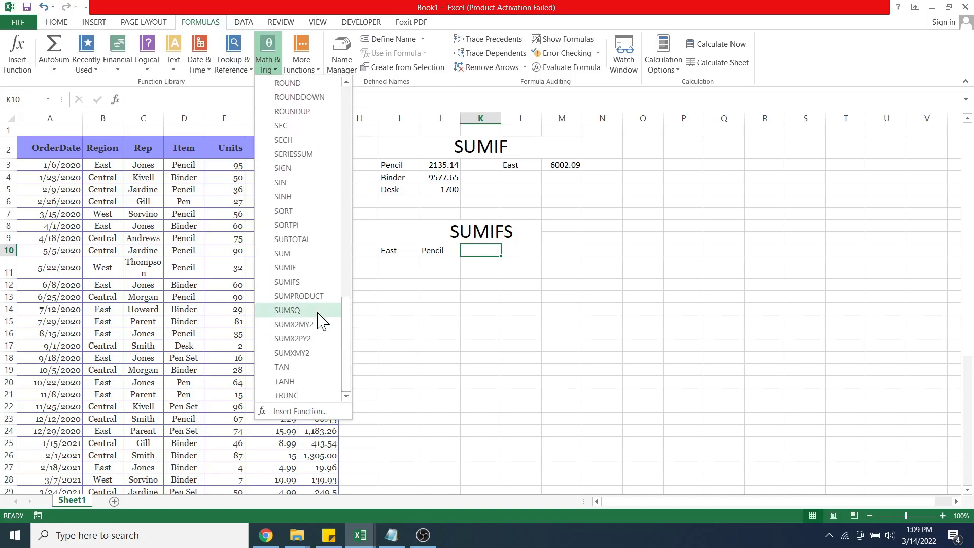
left_click(301, 285)
left_click_drag(601, 249, 599, 276)
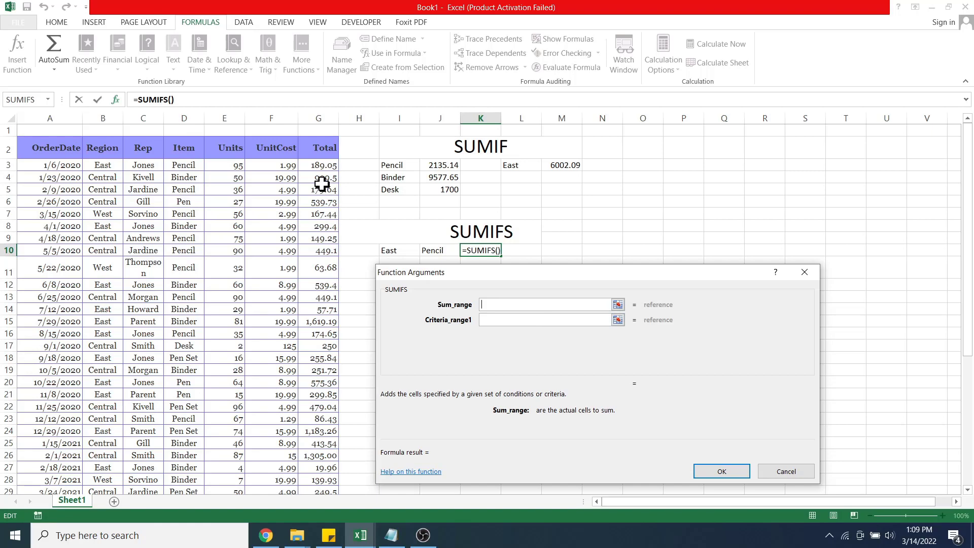
left_click_drag(314, 165, 321, 445)
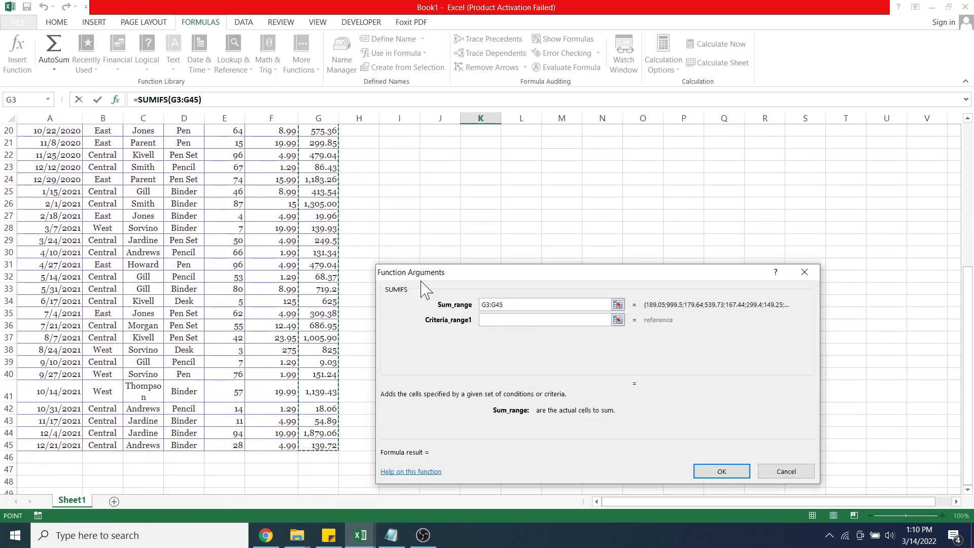
Step: Set the first criteria range of the SUMIFS function to the Region column values B3:B45
left_click(510, 319)
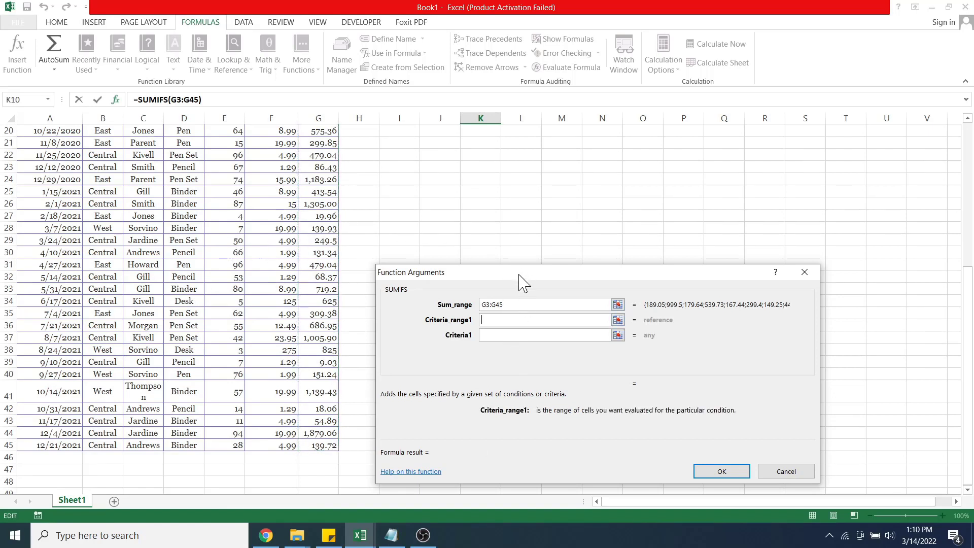
scroll(179, 252, "up", 5)
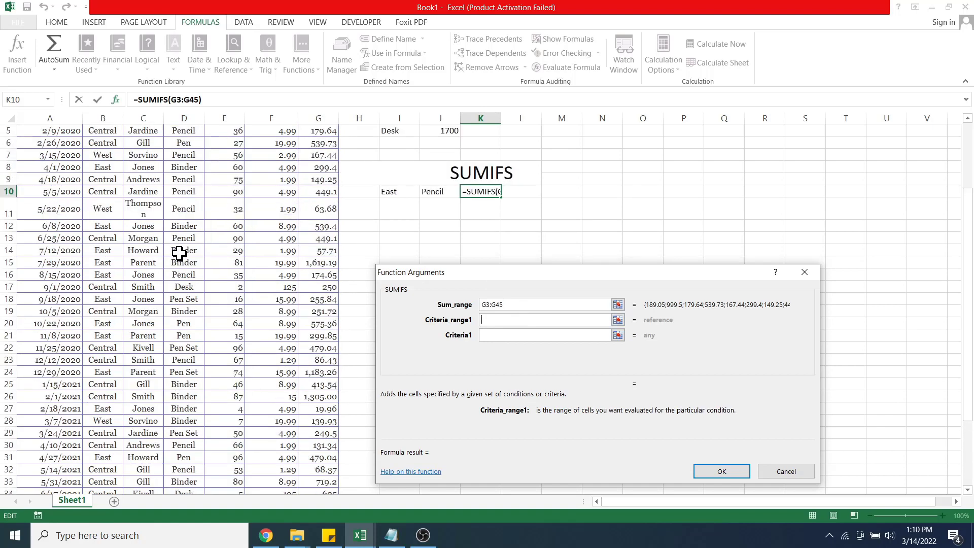
scroll(179, 252, "up", 2)
left_click(93, 164)
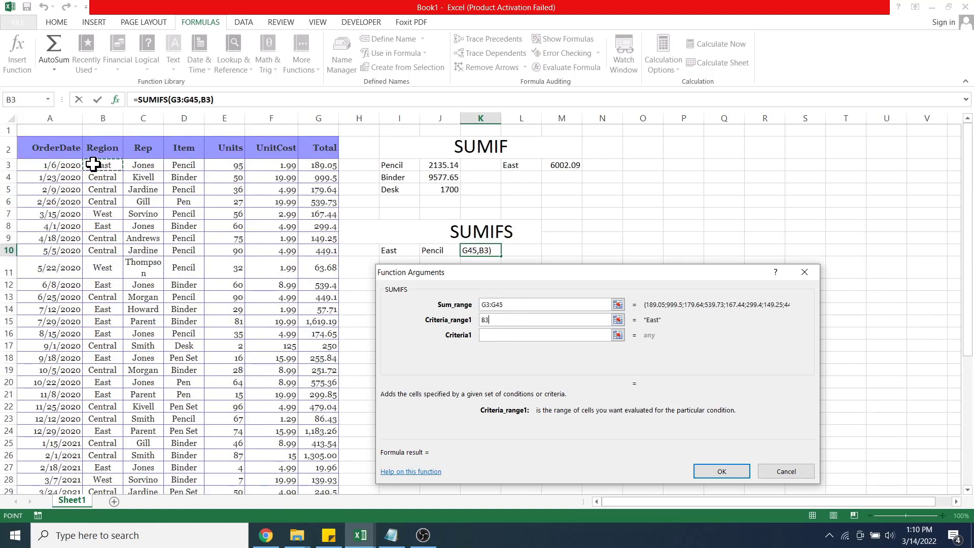
left_click_drag(93, 164, 119, 489)
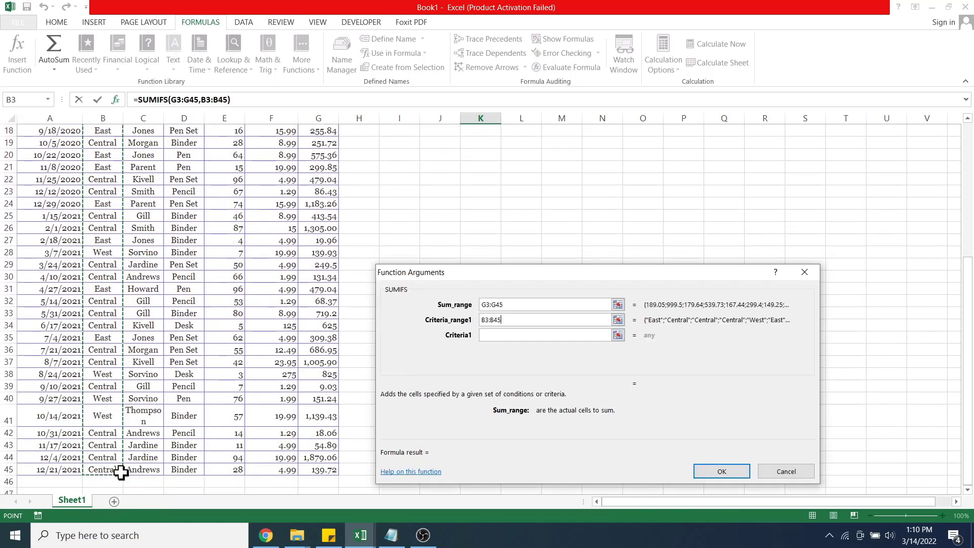
Step: Set the function's first criterion to the text "East"
left_click(527, 335)
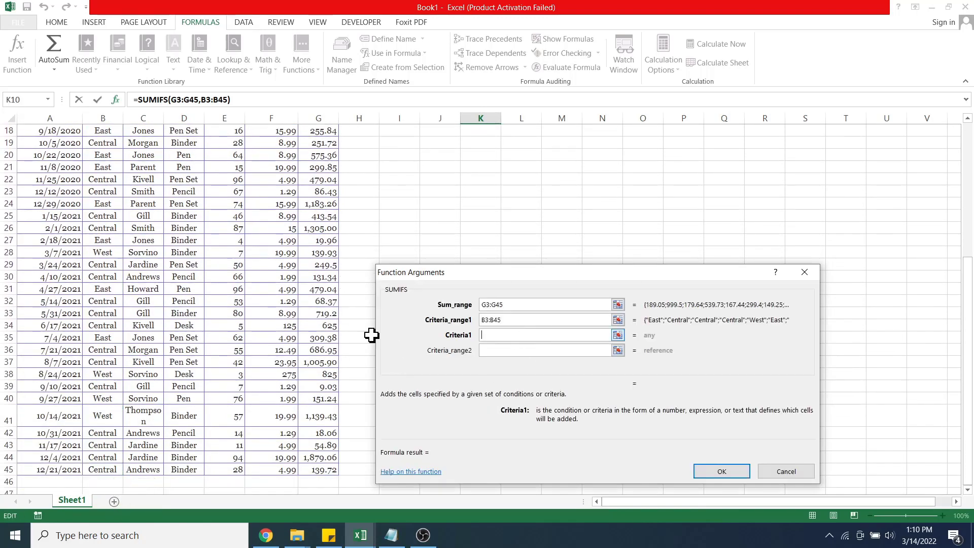
scroll(137, 229, "up", 6)
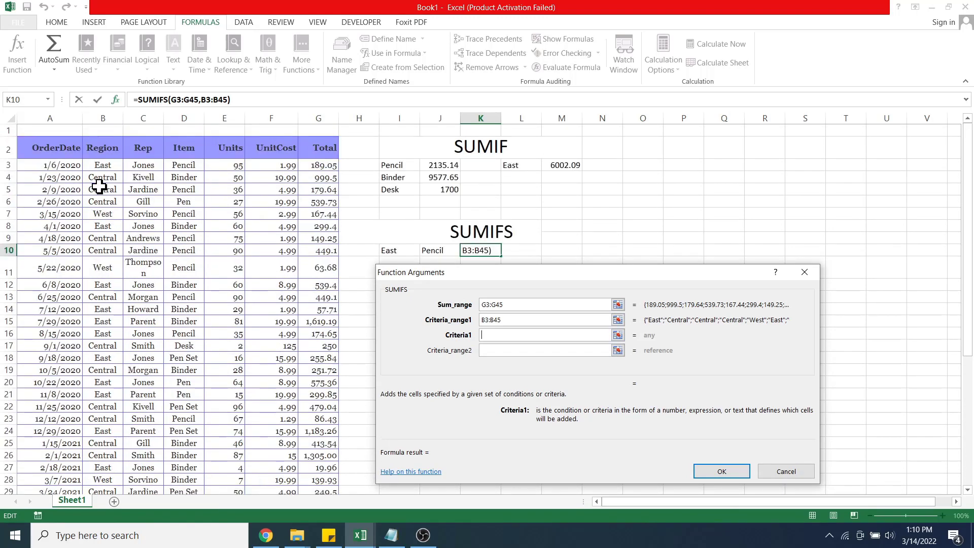
left_click(103, 166)
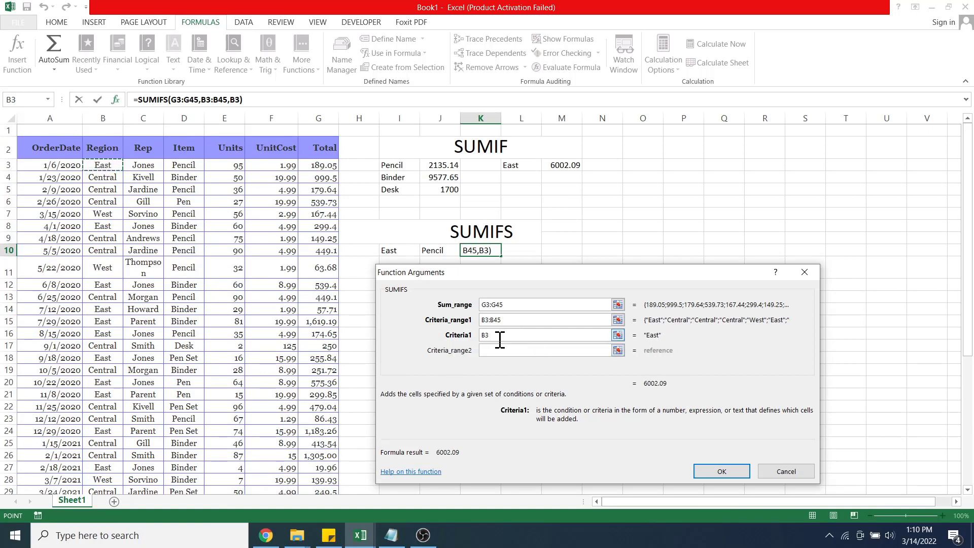
left_click_drag(500, 340, 446, 348)
type("\"East\"")
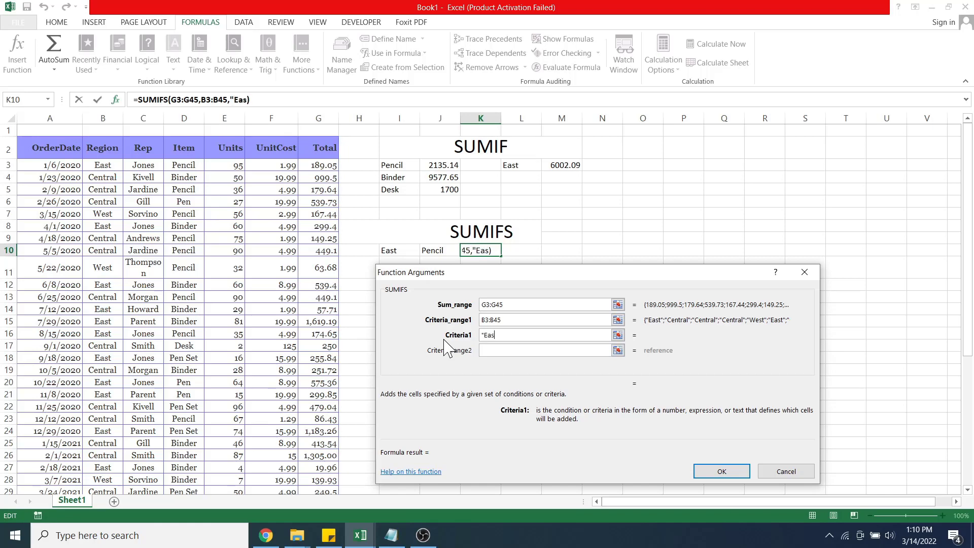
Step: Set the second criteria range to D3:D45 with cell D3 (Pencil) as its criterion, and complete the SUMIFS formula
left_click(502, 352)
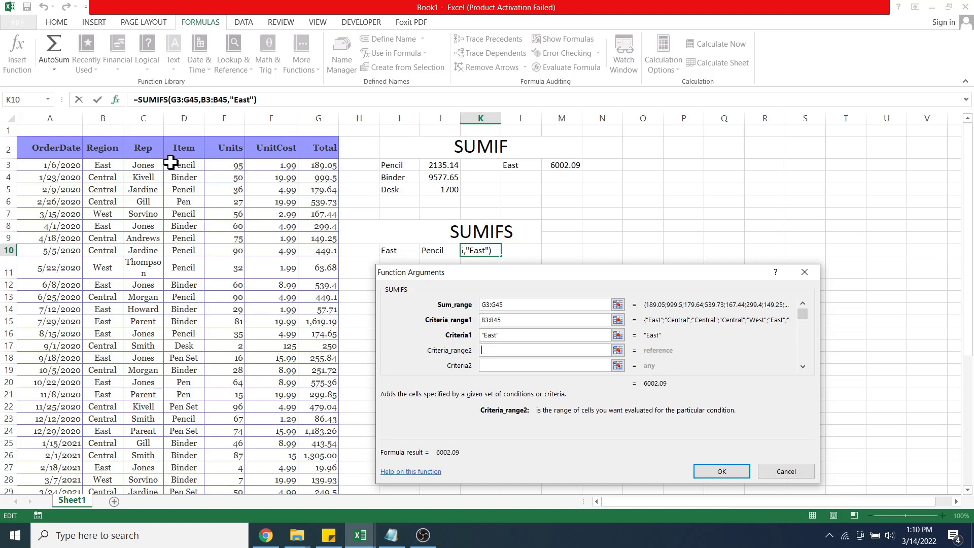
left_click_drag(171, 162, 185, 397)
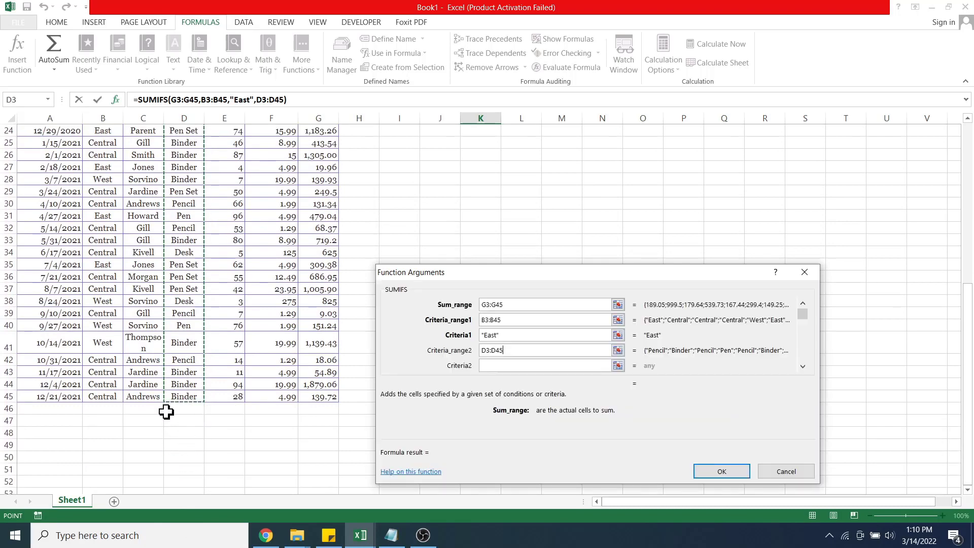
left_click(495, 366)
scroll(206, 265, "up", 8)
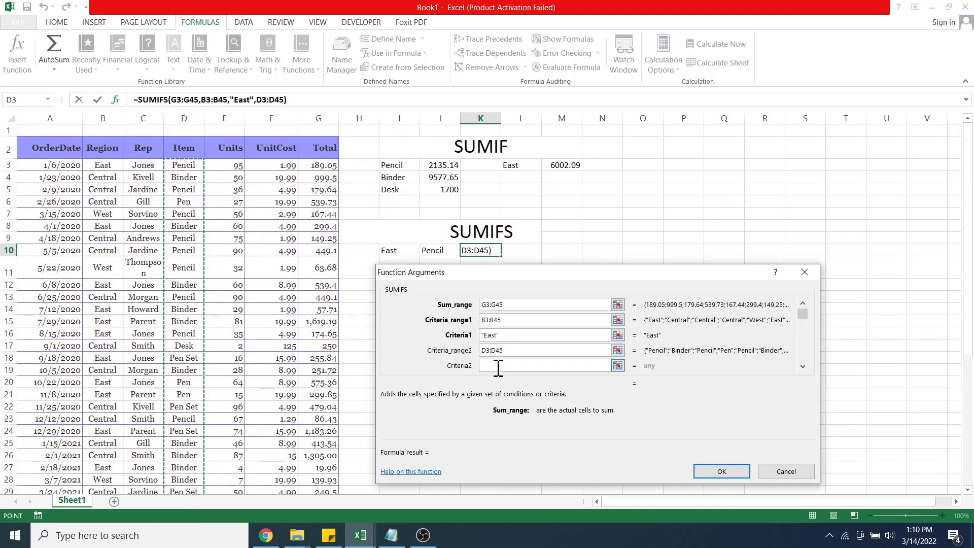
left_click(498, 366)
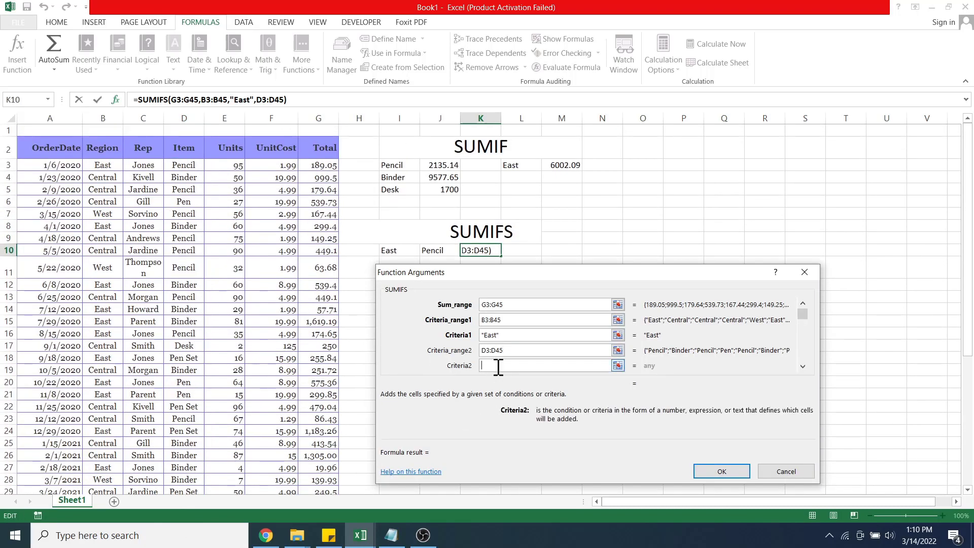
left_click(189, 167)
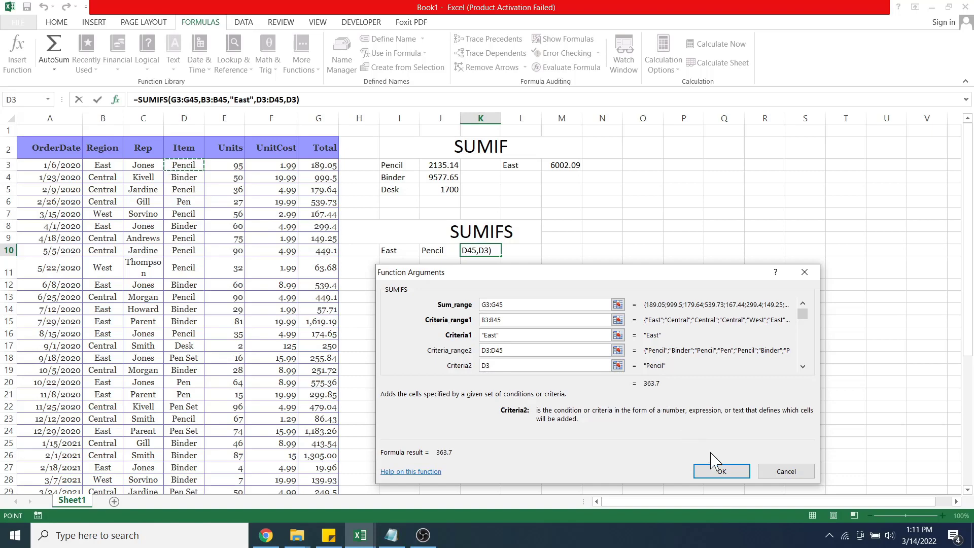
left_click(737, 474)
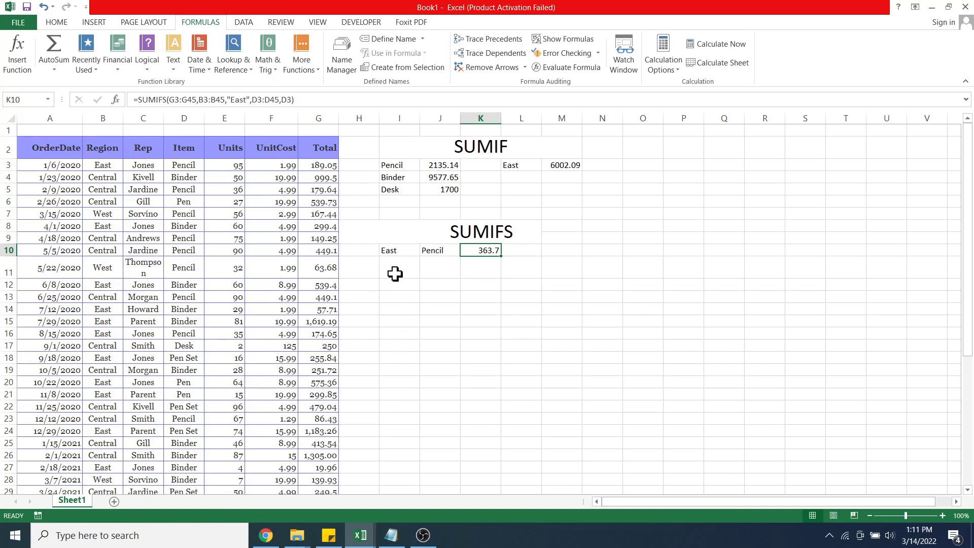
left_click(397, 254)
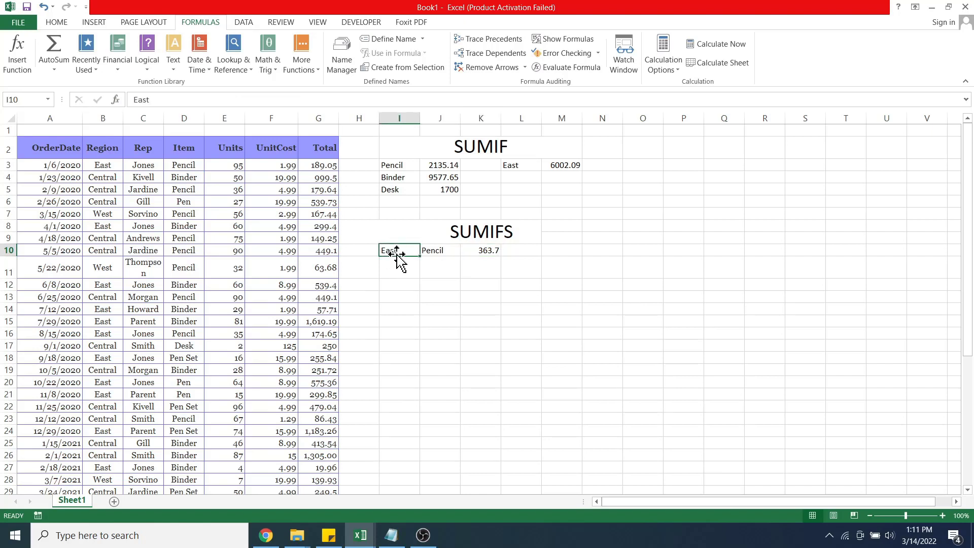
left_click(399, 164)
left_click(496, 148)
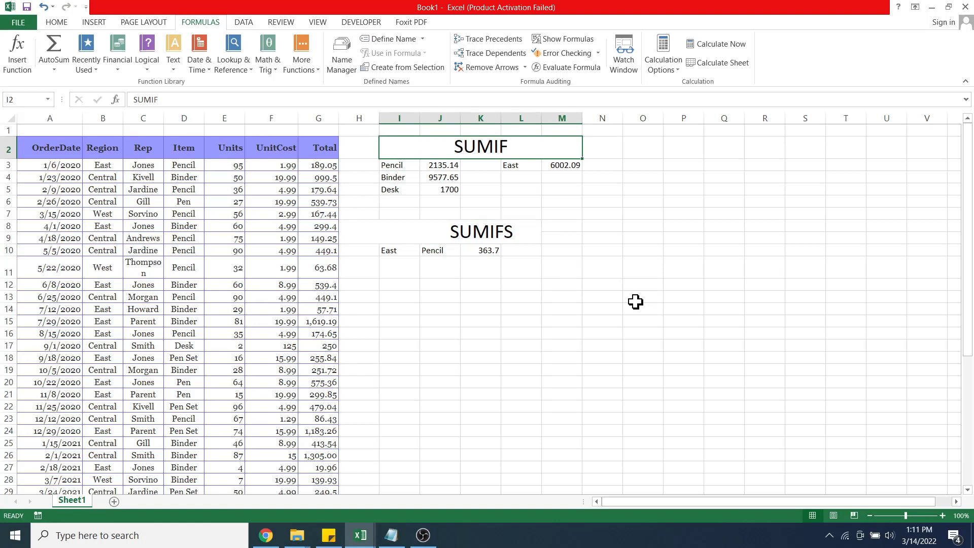
Step: Enter the first listed rep's surname in I11 and East in J11 as labels for a second SUMIFS example
left_click(392, 277)
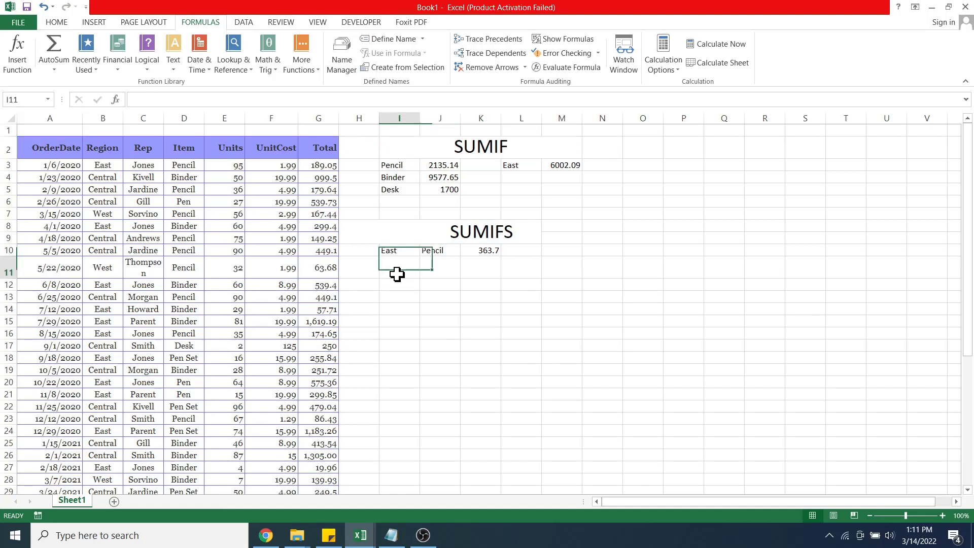
key("BackSpace")
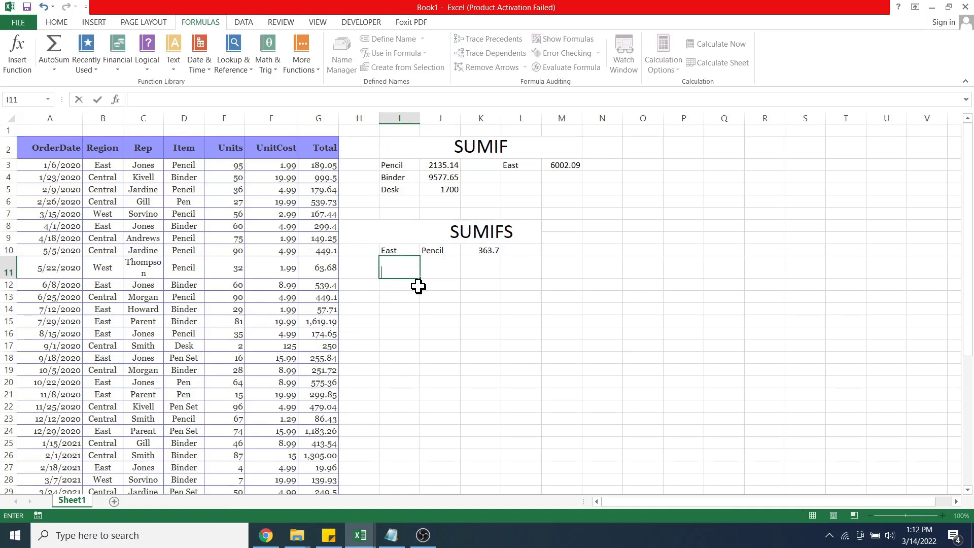
type("Jones")
key("Tab")
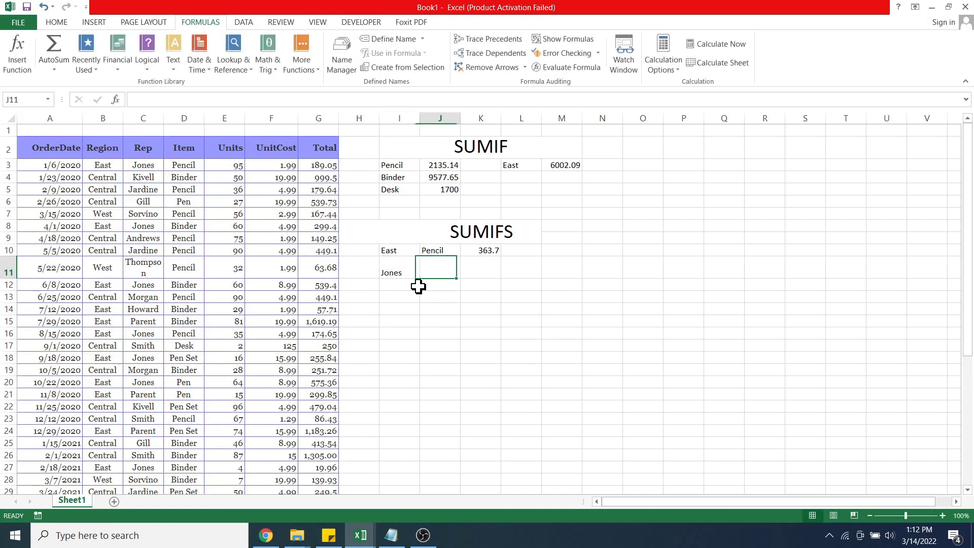
type("East")
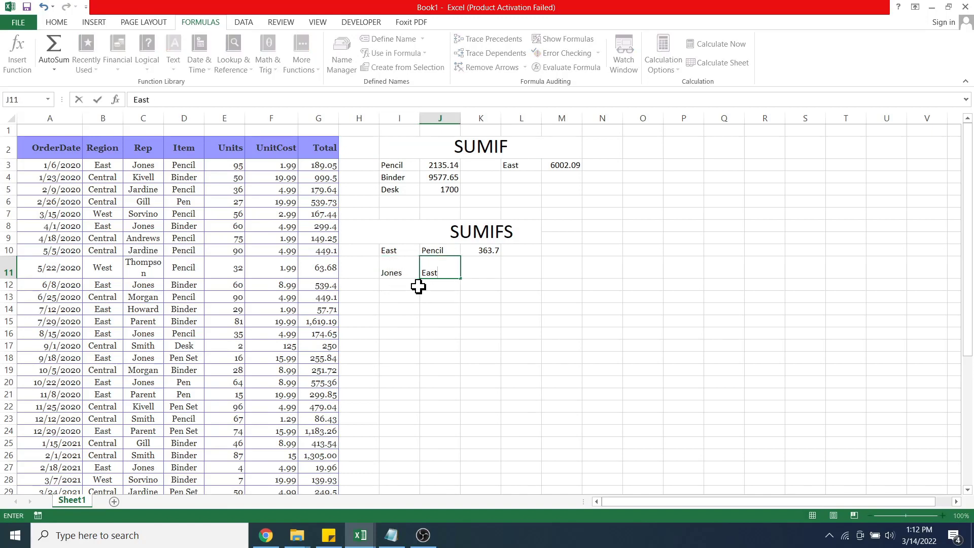
left_click(485, 267)
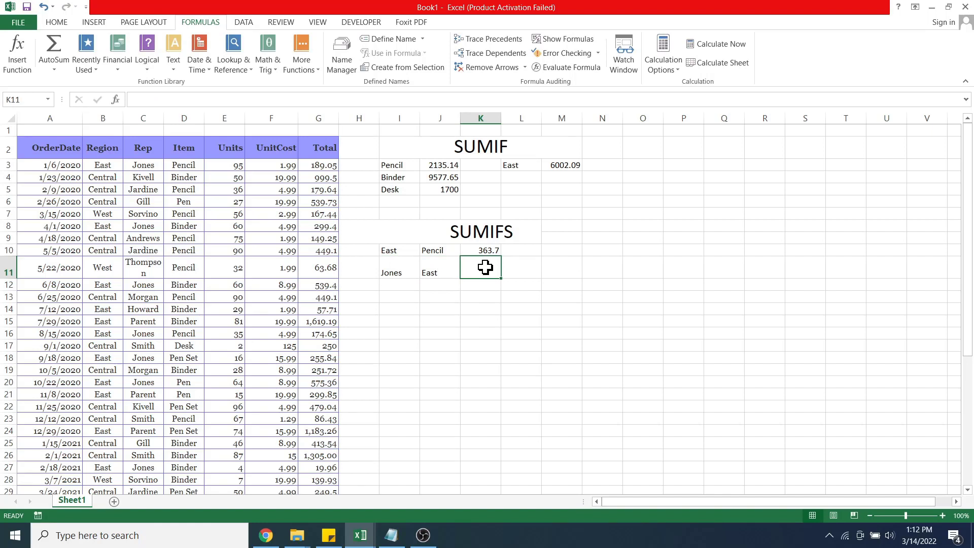
Step: Insert a SUMIFS function in K11 with the Total column values G3:G45 as the sum range
left_click(271, 65)
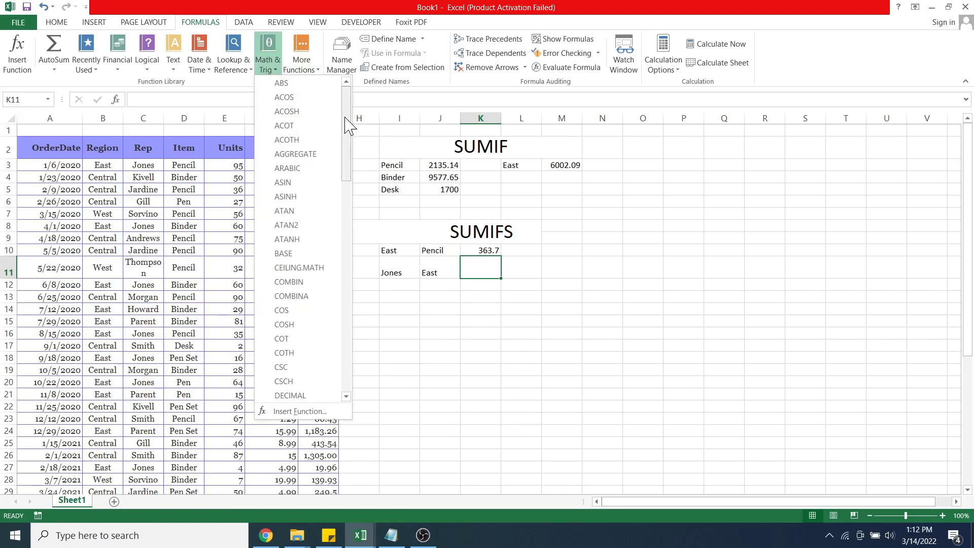
left_click_drag(345, 119, 343, 328)
left_click(326, 310)
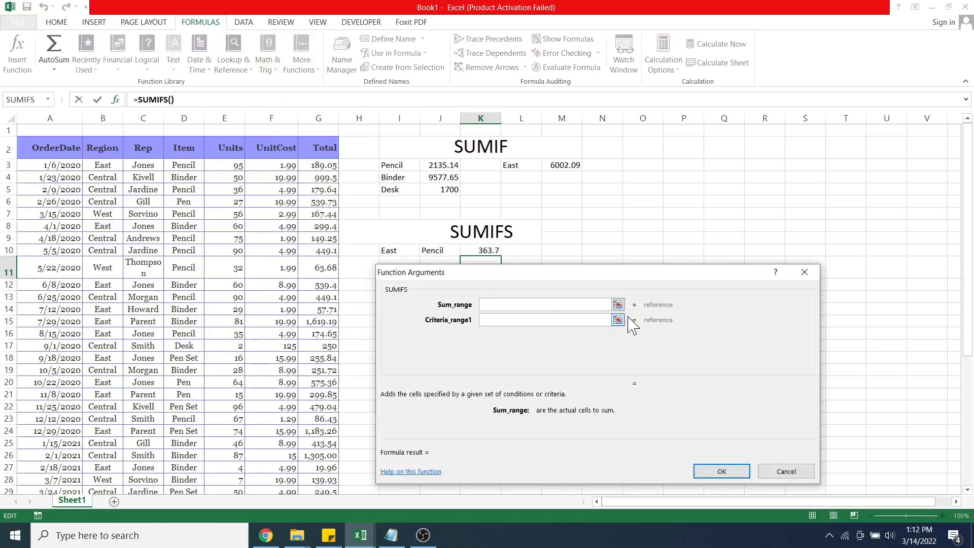
left_click_drag(604, 280, 596, 38)
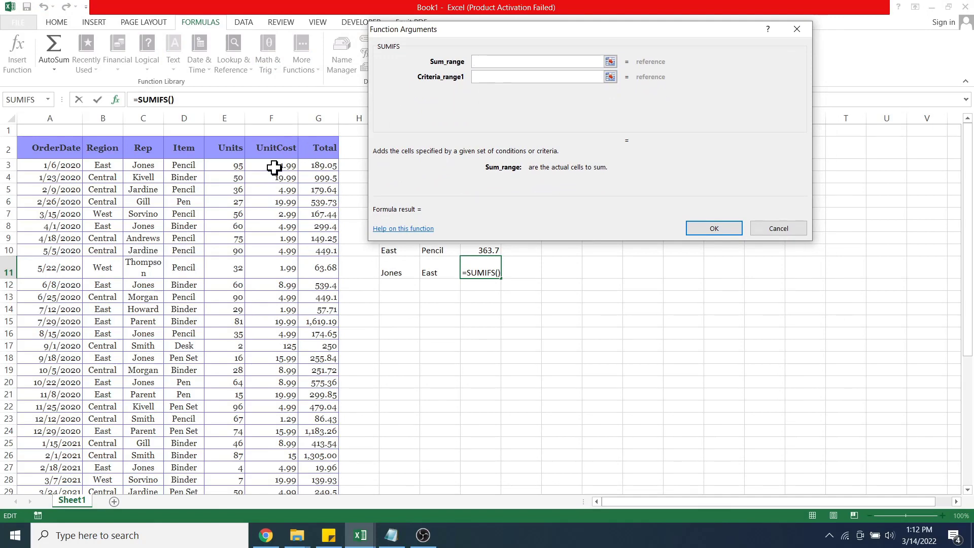
scroll(311, 155, "down", 1)
left_click_drag(311, 151, 324, 447)
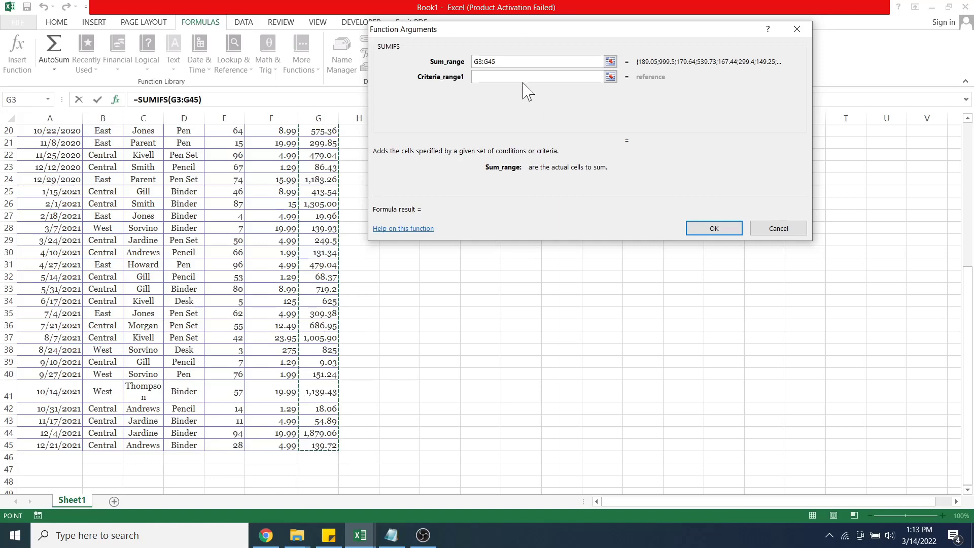
Step: Set the first criteria range to the Region values B3:B45 with cell B12 (East) as its criterion
left_click(489, 77)
scroll(111, 192, "up", 3)
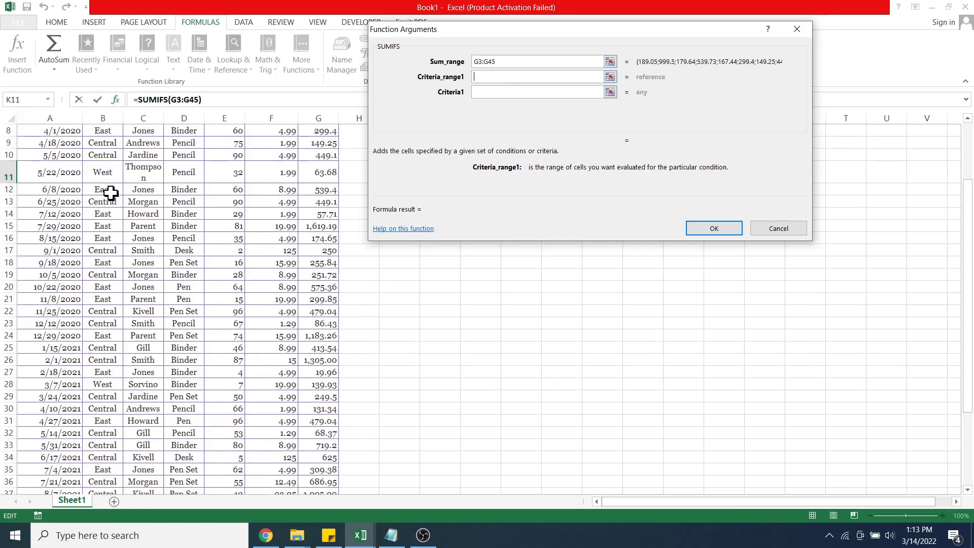
left_click_drag(102, 152, 110, 445)
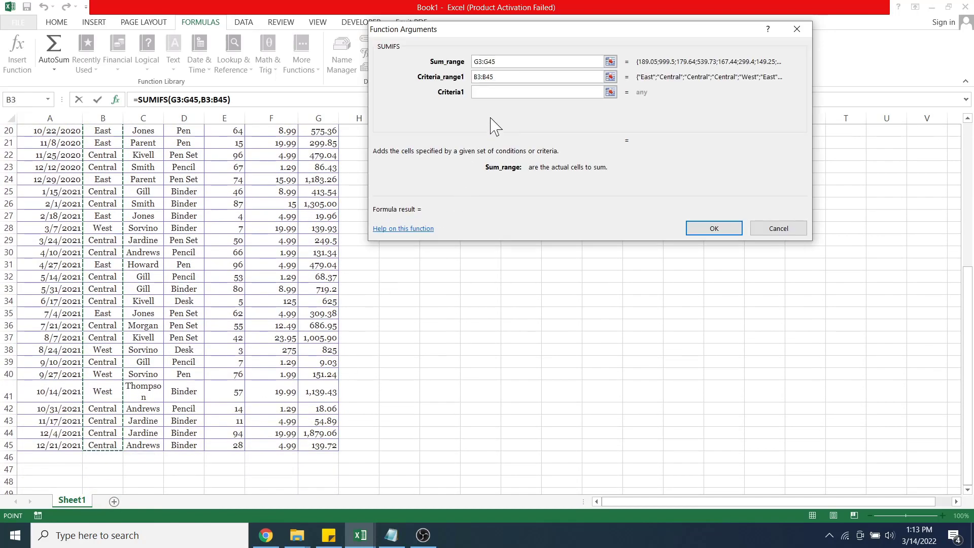
left_click(492, 92)
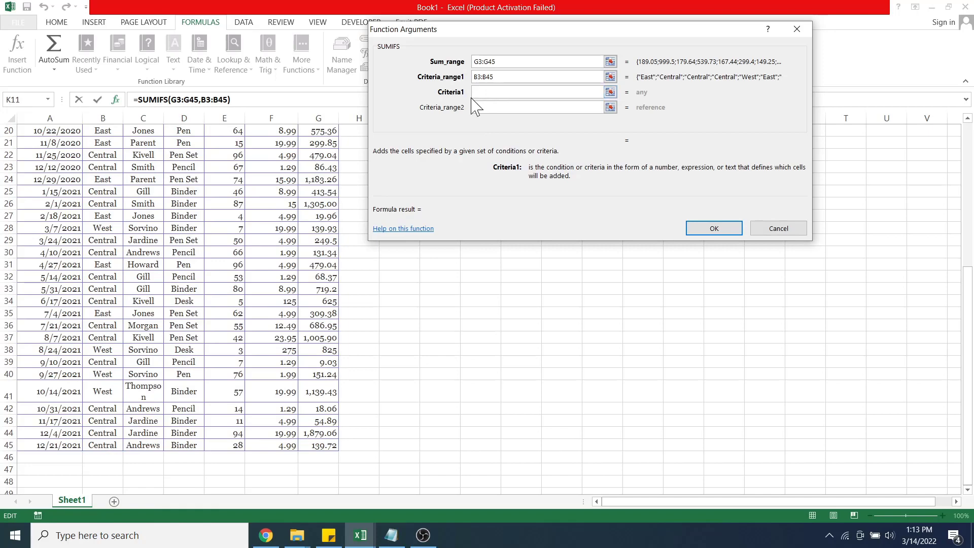
scroll(223, 169, "up", 4)
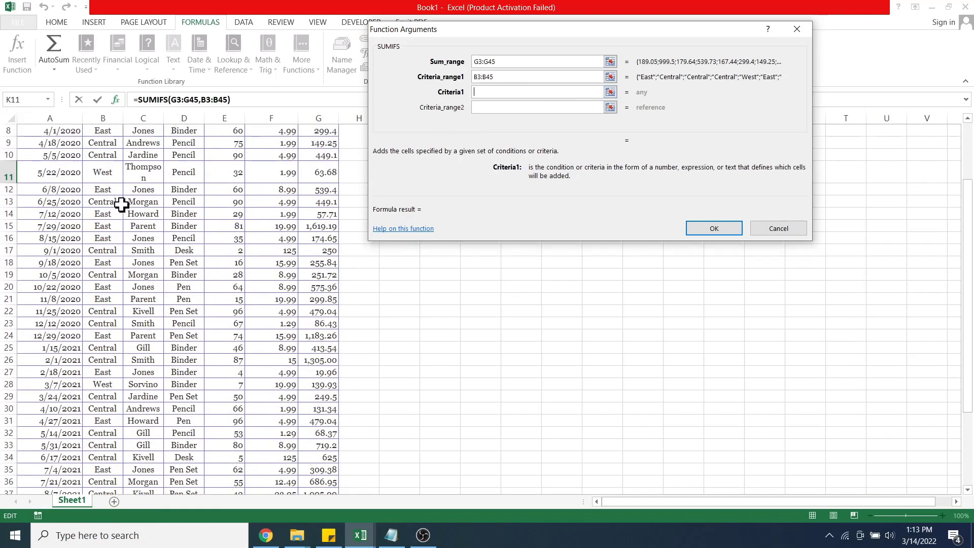
left_click(107, 193)
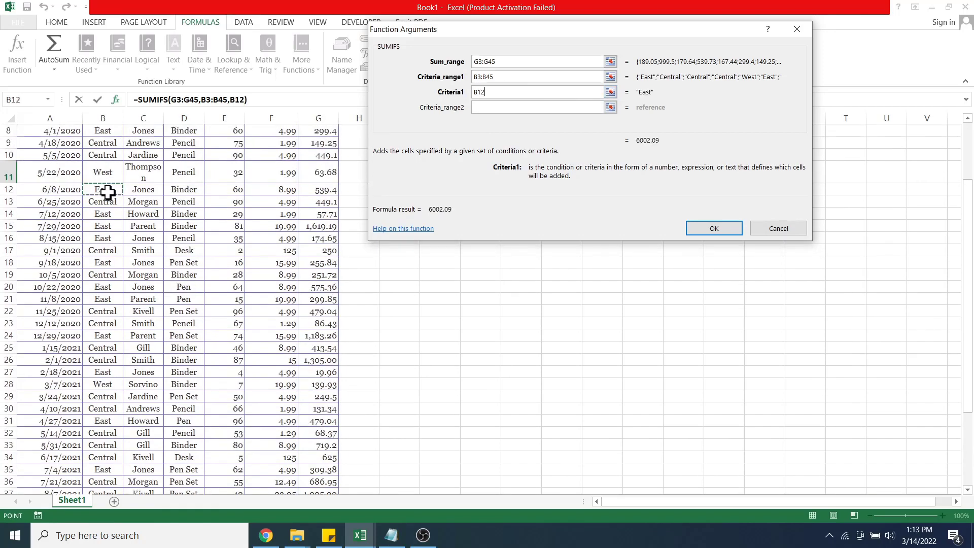
Step: Set the second criteria range to the Rep values C3:C45 with cell C20 as its criterion, and complete the K11 formula
left_click(505, 109)
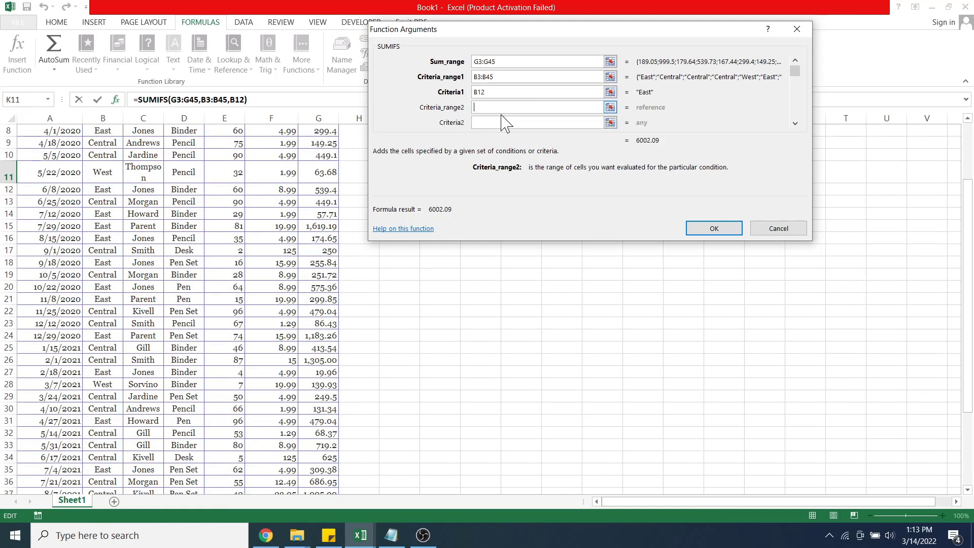
scroll(218, 214, "up", 2)
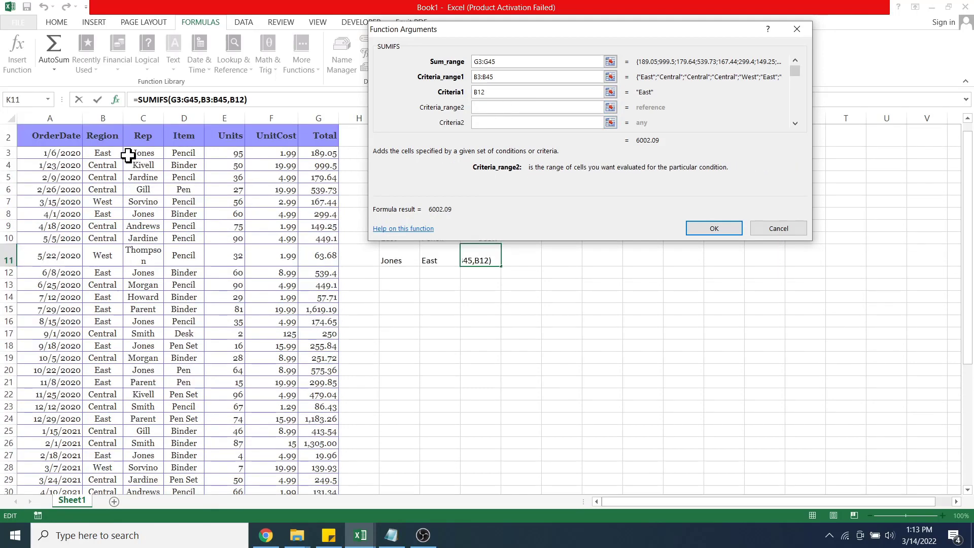
left_click_drag(131, 151, 154, 446)
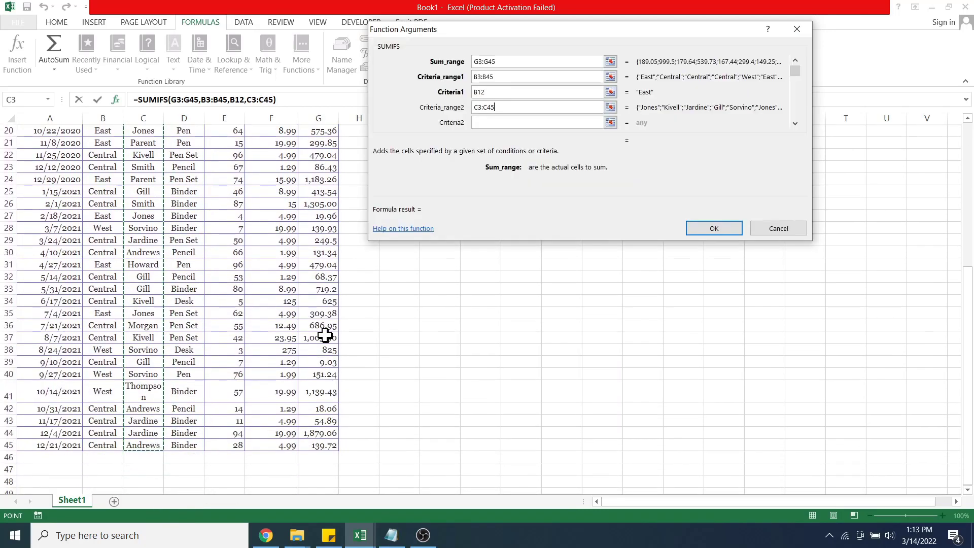
left_click(487, 123)
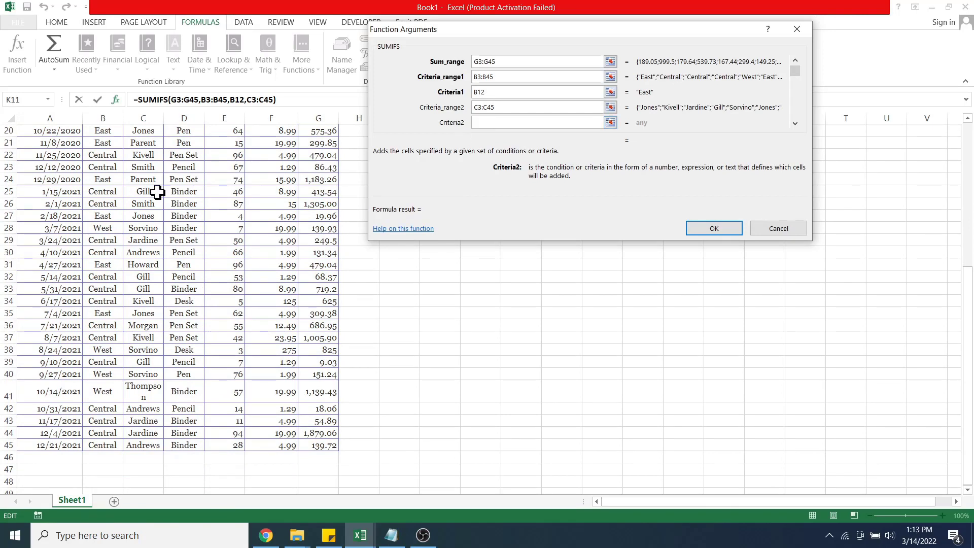
scroll(152, 184, "up", 1)
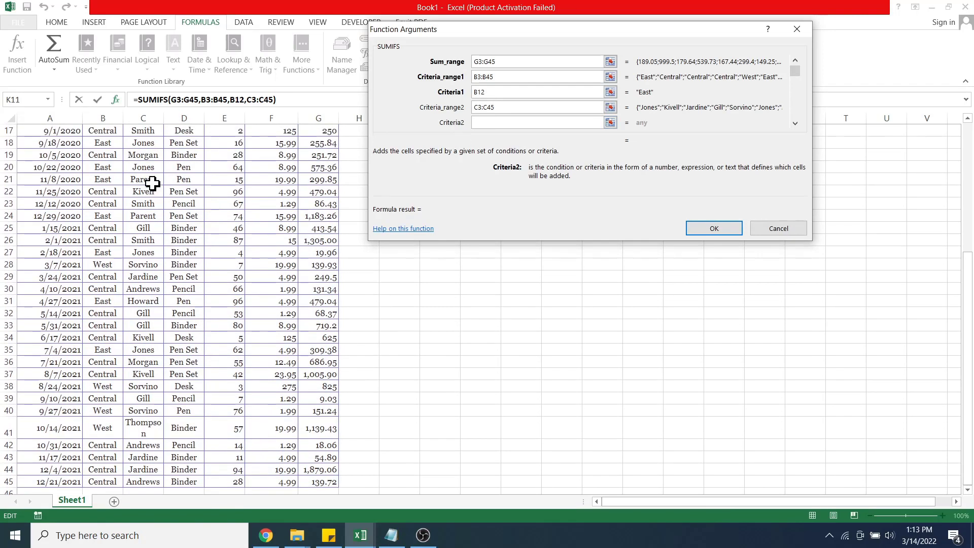
left_click(149, 168)
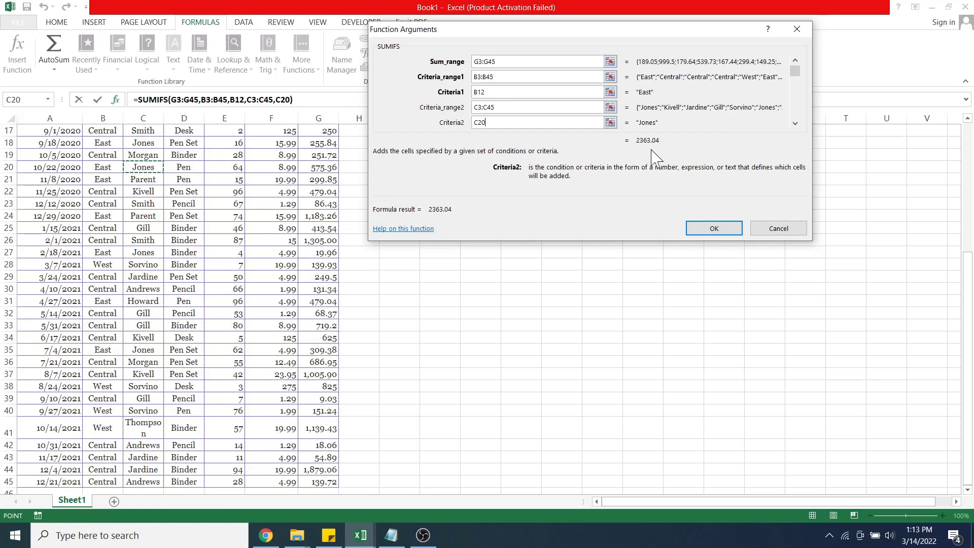
left_click(699, 229)
scroll(603, 234, "up", 3)
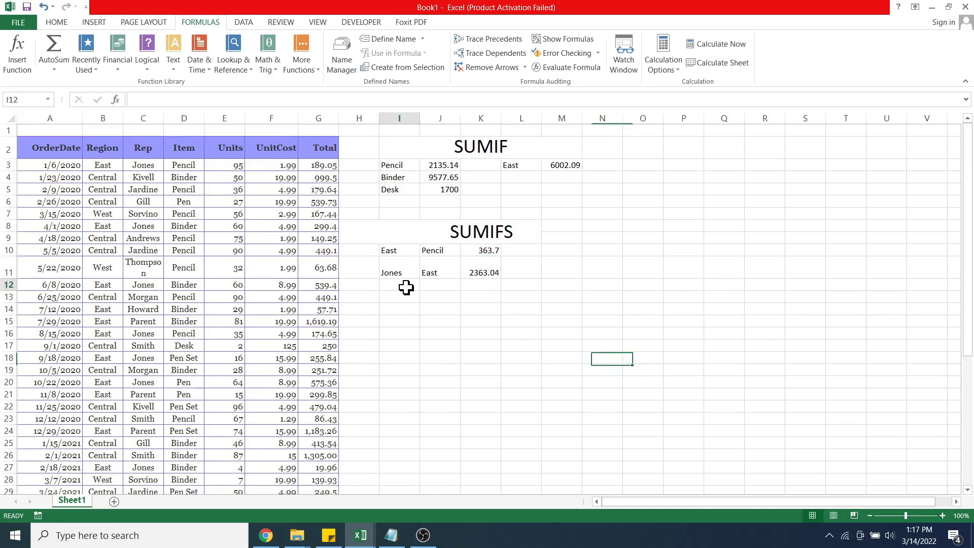
Step: Enter the first listed rep's surname in I12, East in J12 and Pencil in K12 as labels for a three-criteria example
left_click(406, 287)
type("Jones")
key("Tab")
type("East")
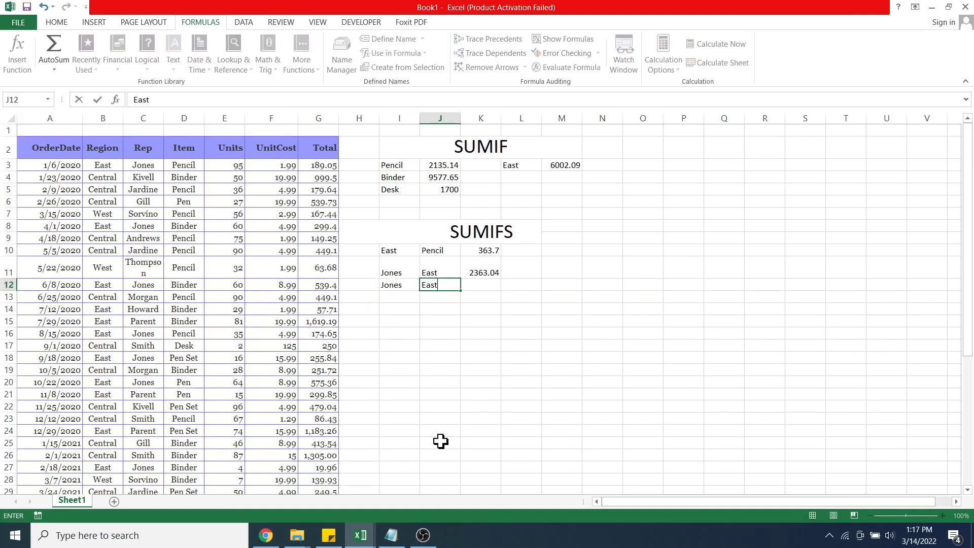
key("Tab")
type("Pencil")
key("Tab")
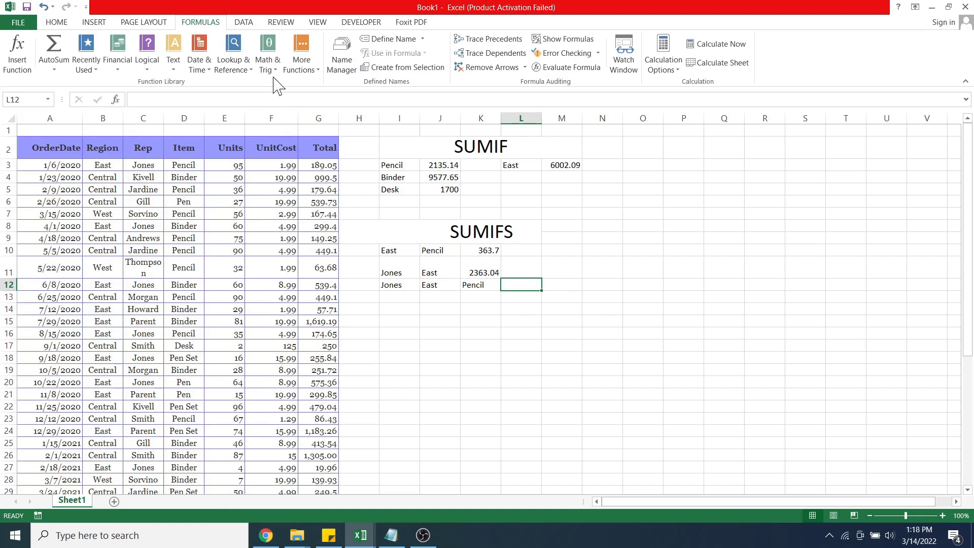
Step: Insert a SUMIFS function in L12 with the Total column values G3:G45 as the sum range
left_click(268, 61)
left_click_drag(346, 102, 343, 303)
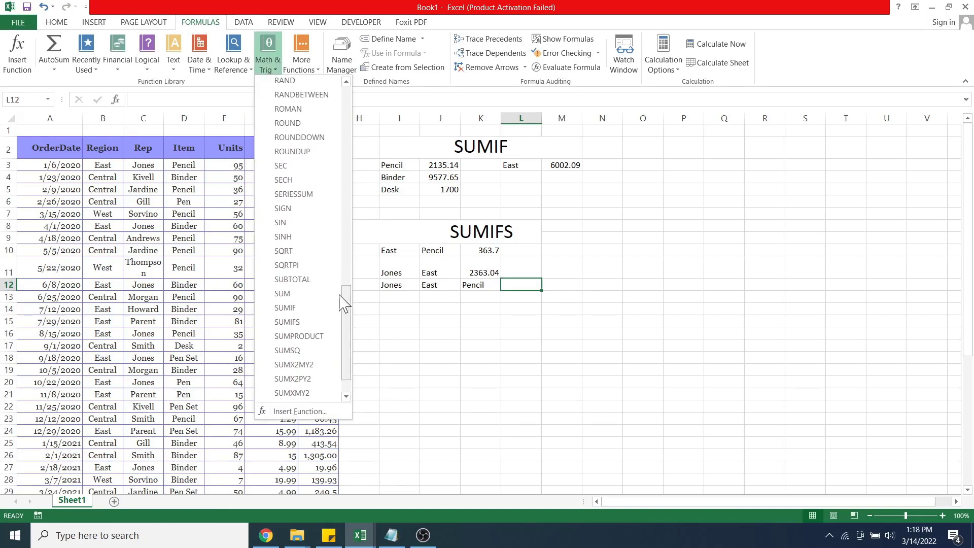
left_click(317, 322)
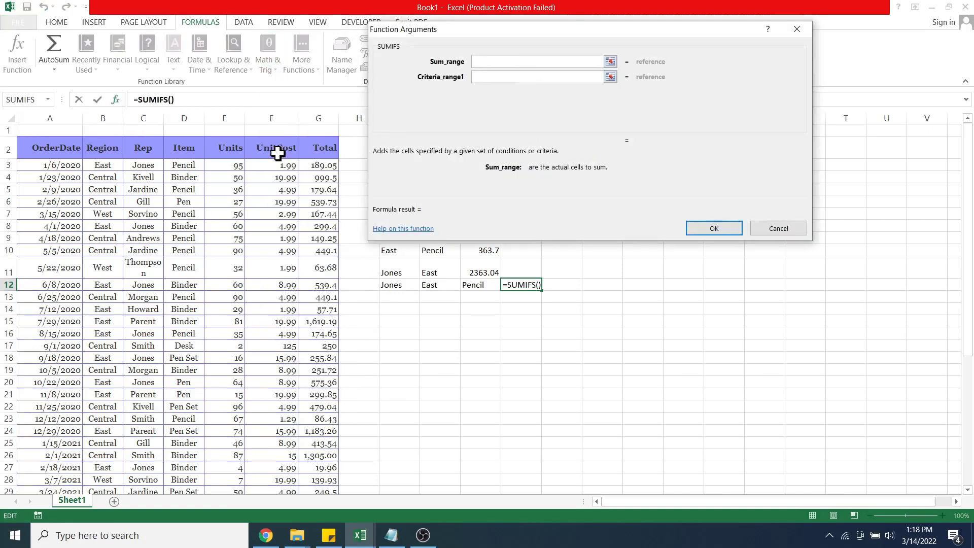
left_click_drag(310, 163, 322, 446)
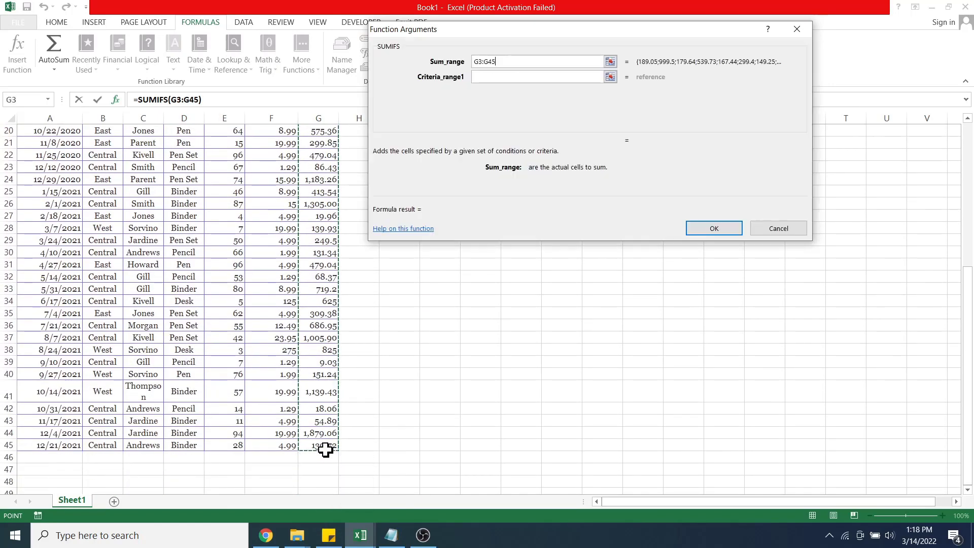
Step: Set the L12 function's first criteria range to the Region values B3:B45 with cell B3 (East) as its criterion
left_click(491, 77)
left_click(491, 78)
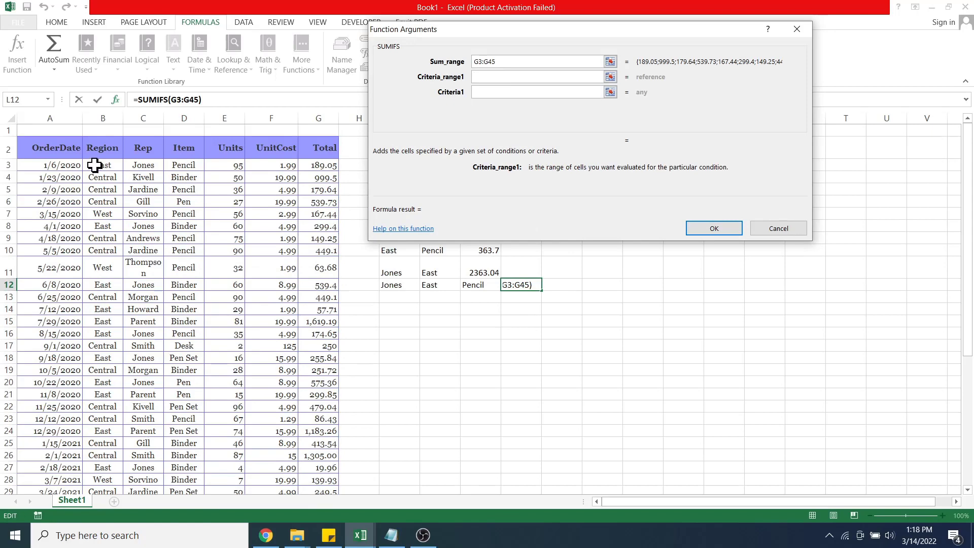
left_click_drag(95, 165, 115, 471)
scroll(120, 470, "up", 6)
left_click(528, 93)
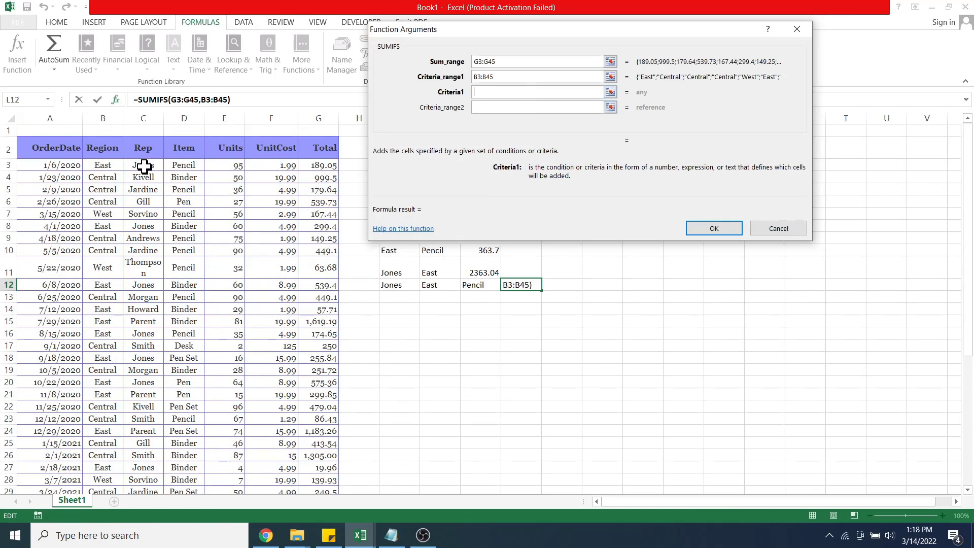
left_click(103, 165)
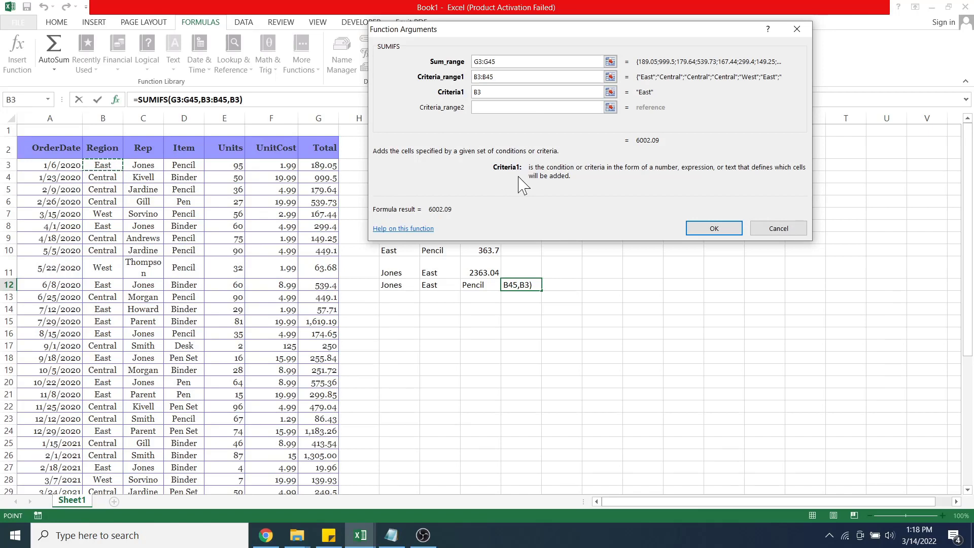
Step: Set the second criteria range to the Rep values C3:C45 with cell C3 as its criterion
left_click(524, 108)
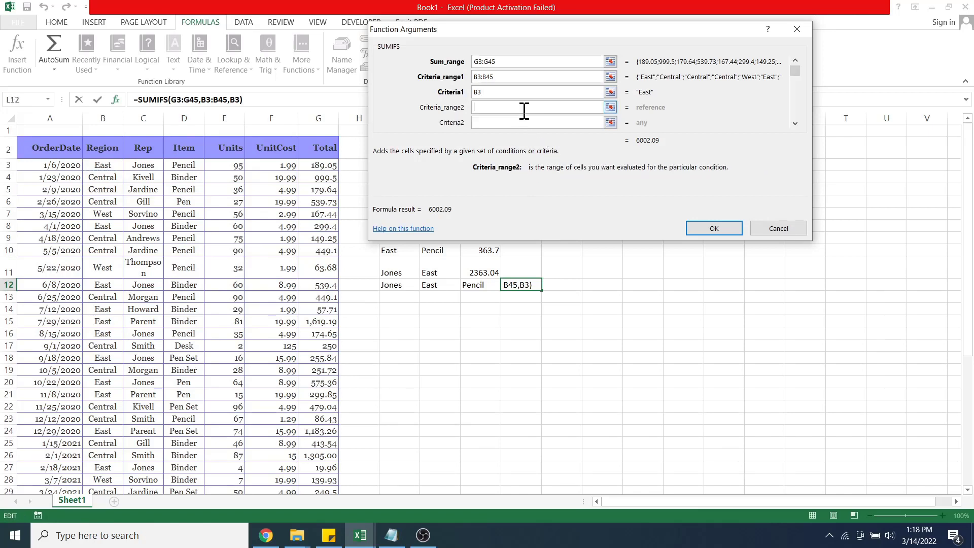
left_click_drag(142, 167, 161, 426)
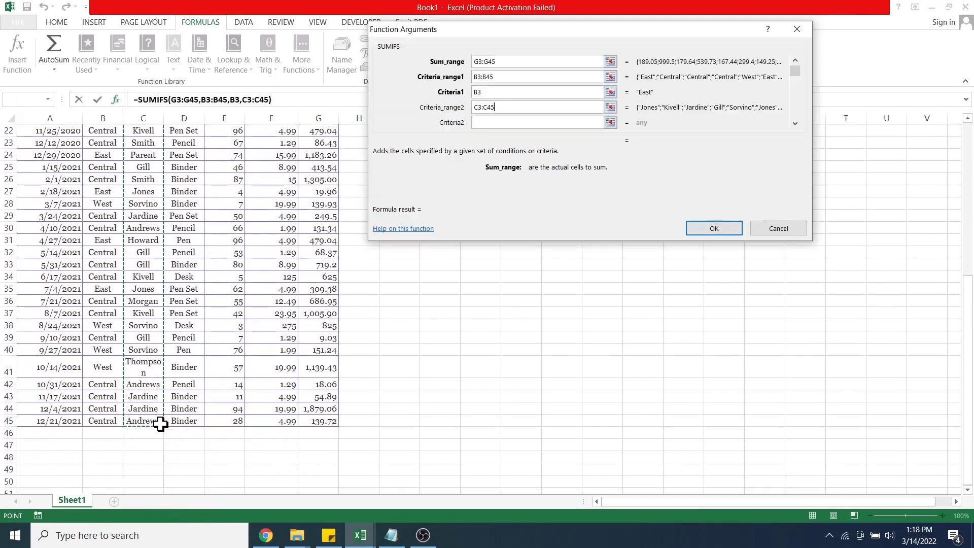
left_click(508, 122)
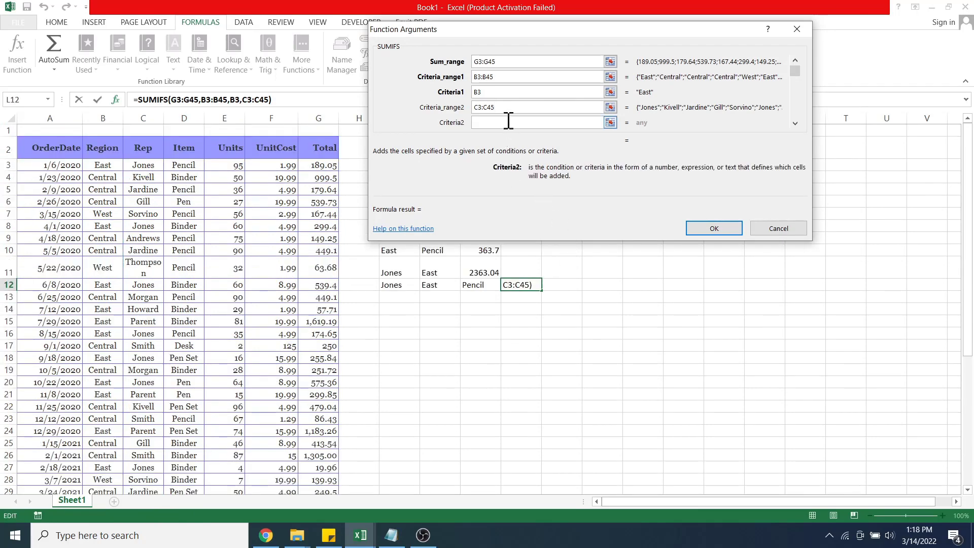
left_click(141, 165)
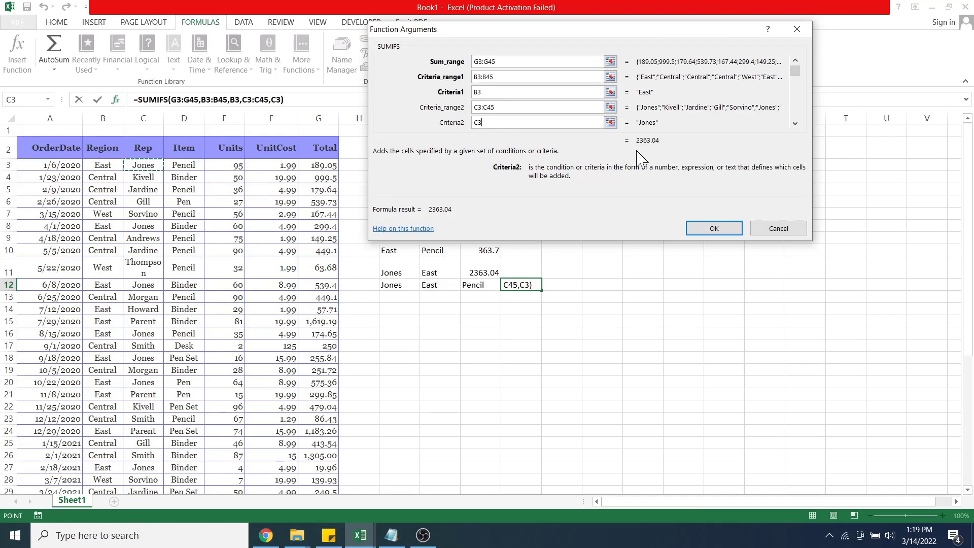
Step: Set the third criteria range to the Item values D3:D45 with cell D3 (Pencil) as its criterion, and complete the L12 formula
left_click(611, 155)
left_click_drag(794, 71, 800, 131)
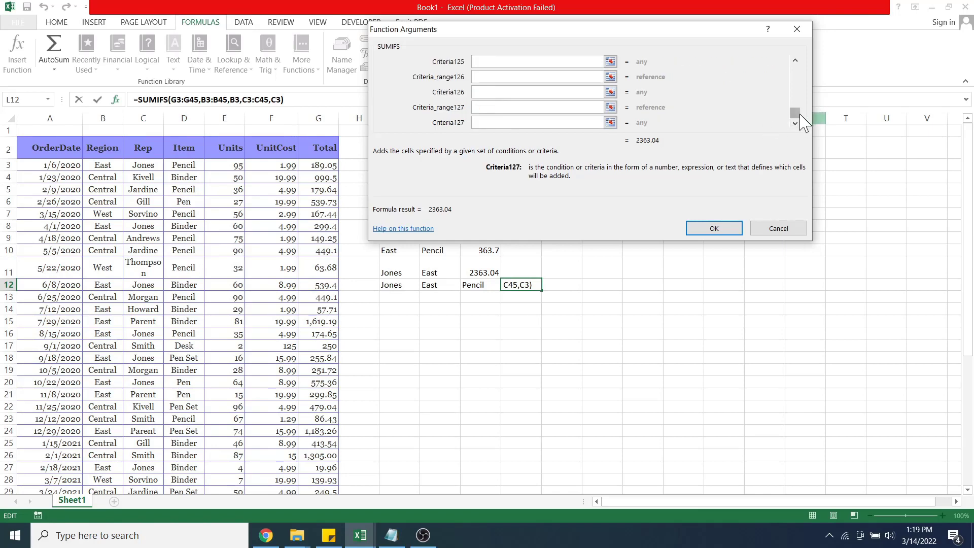
left_click_drag(800, 114, 799, 70)
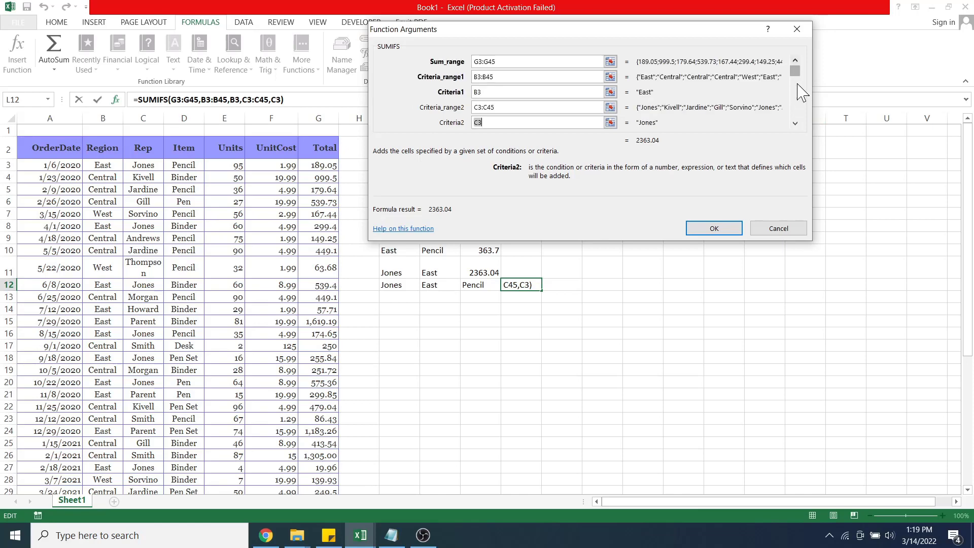
left_click(794, 123)
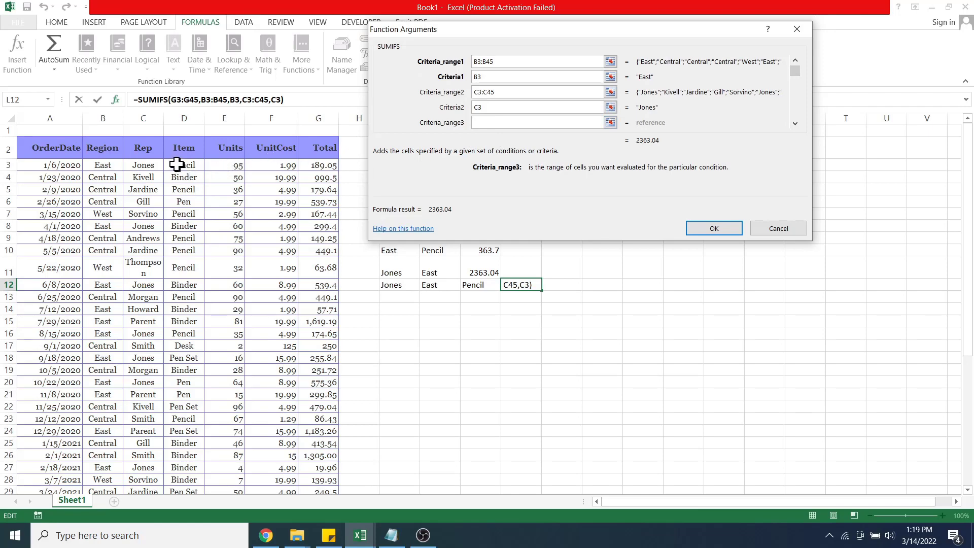
left_click_drag(183, 165, 196, 477)
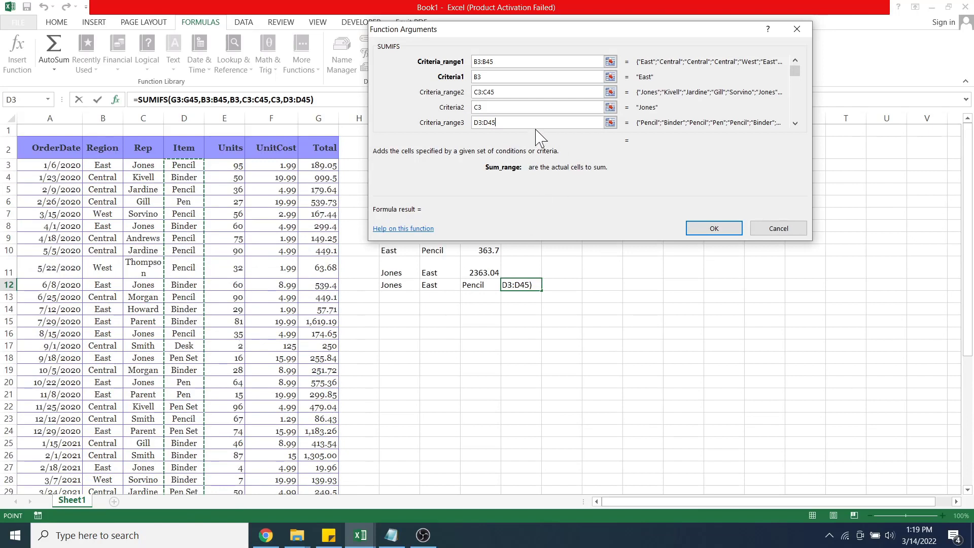
left_click(795, 123)
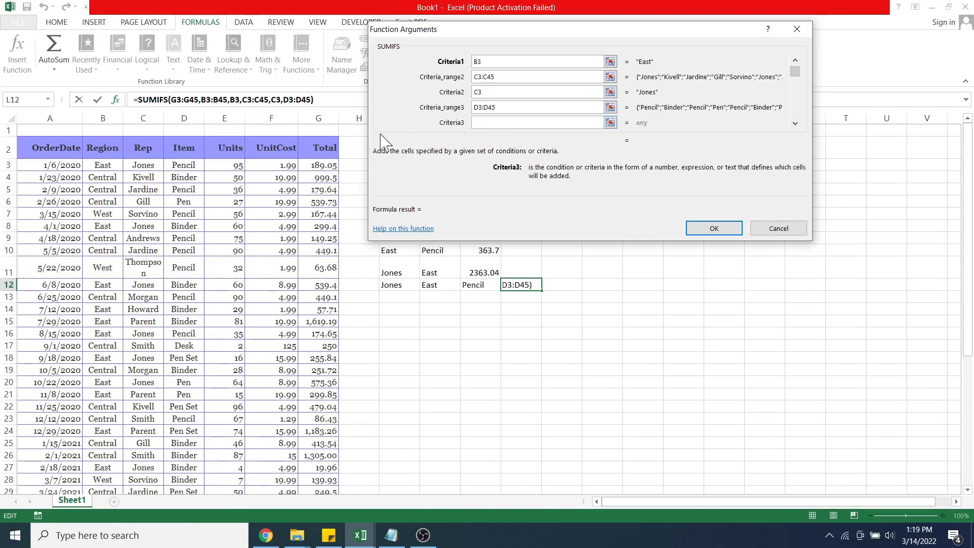
left_click(188, 164)
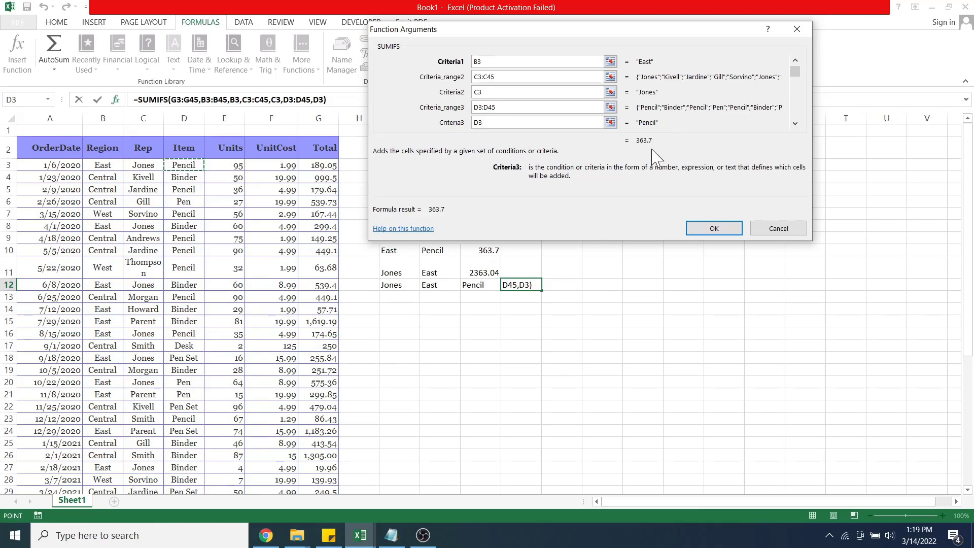
left_click(710, 229)
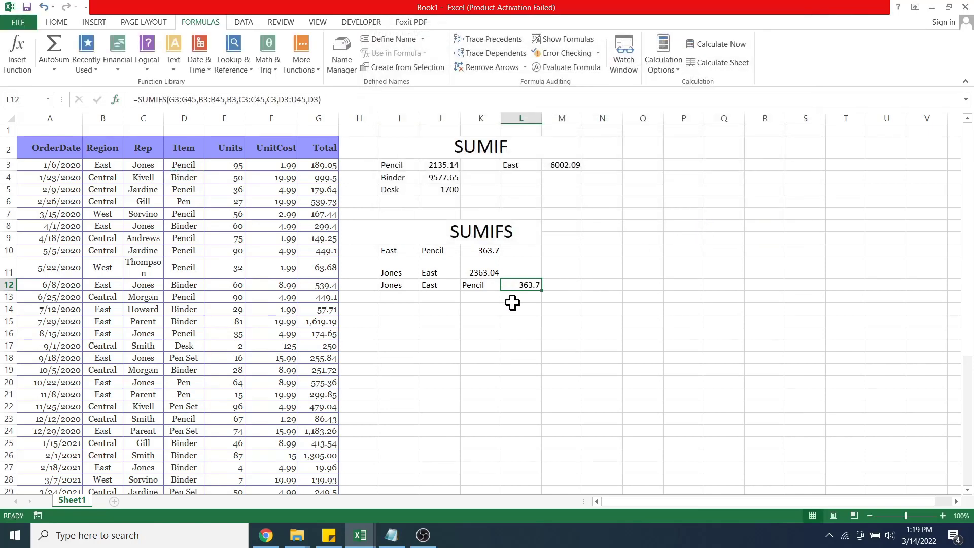